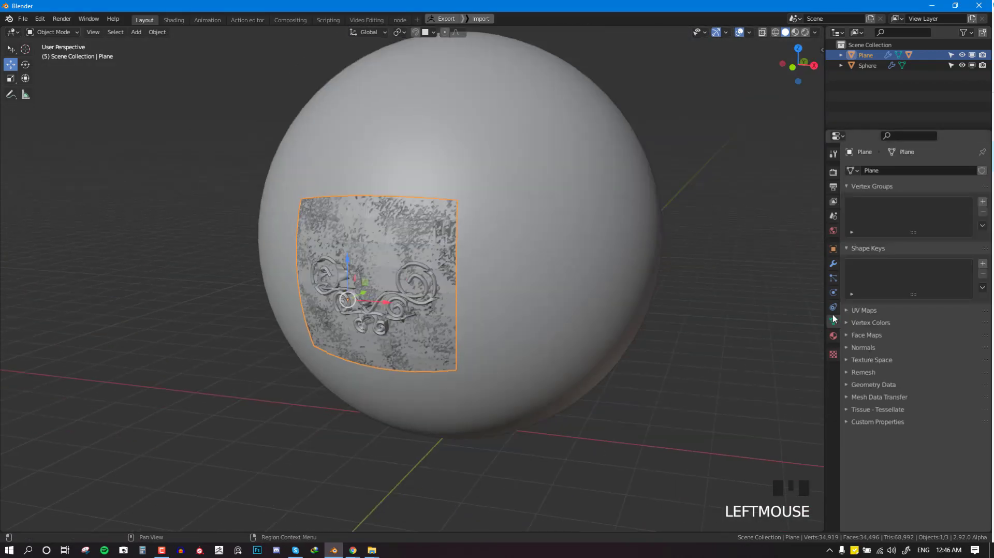
# Step: Change how the plane is displayed in the viewport so that only its outline is drawn
pyautogui.click(833, 249)
pyautogui.click(881, 417)
pyautogui.click(940, 505)
pyautogui.click(938, 493)
# Step: Set the offset of the plane's Shrinkwrap modifier to 0.088 m
pyautogui.moveTo(683, 295); pyautogui.dragTo(631, 295, button='middle')
pyautogui.scroll(2, 630, 295)
pyautogui.click(834, 264)
pyautogui.keyDown('shift'); pyautogui.moveTo(937, 266); pyautogui.dragTo(961, 266); pyautogui.keyUp('shift')
pyautogui.moveTo(495, 287); pyautogui.dragTo(444, 291, button='middle')
# Step: Shift the scroll ornament slightly along the X axis and deselect it
pyautogui.hotkey('alt', 'a')
pyautogui.rightClick(437, 290)
pyautogui.moveTo(456, 307); pyautogui.dragTo(494, 305)
pyautogui.hotkey('alt', 'a')
pyautogui.press('KP_1')
pyautogui.scroll(3, 397, 332)
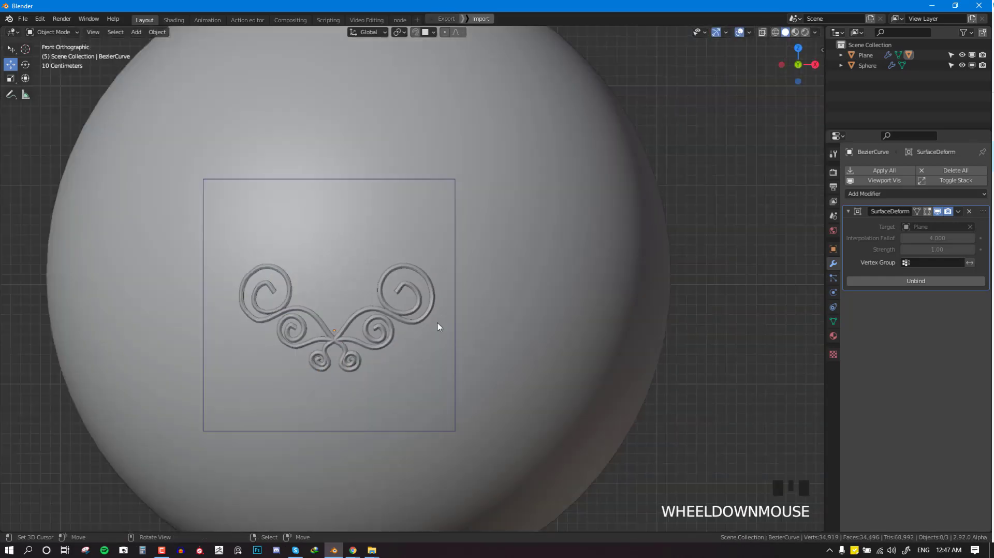
# Step: Examine the ornament wrapped on the sphere from an angle and from the front
pyautogui.moveTo(397, 334); pyautogui.dragTo(522, 288, button='middle')
pyautogui.scroll(2, 522, 269)
pyautogui.rightClick(521, 270)
pyautogui.press('KP_1')
pyautogui.rightClick(540, 277)
pyautogui.scroll(-3, 569, 294)
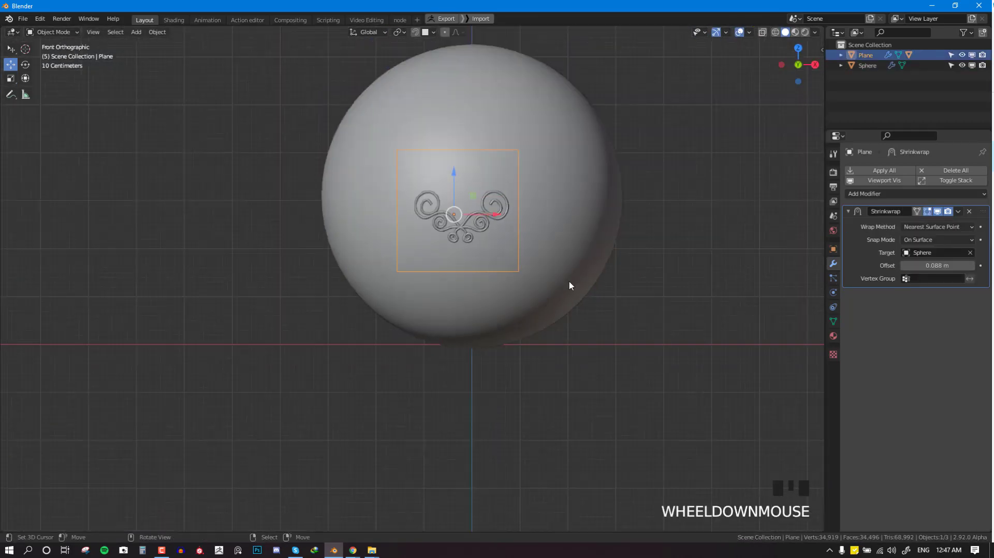
pyautogui.hotkey('alt', 'a')
pyautogui.scroll(3, 569, 294)
# Step: Add a cube to the scene and scale it down to a small block
pyautogui.press('KP_1')
pyautogui.click(768, 179)
pyautogui.hotkey('shift', 'a')
pyautogui.click(809, 180)
pyautogui.press('s')
pyautogui.rightClick(540, 267)
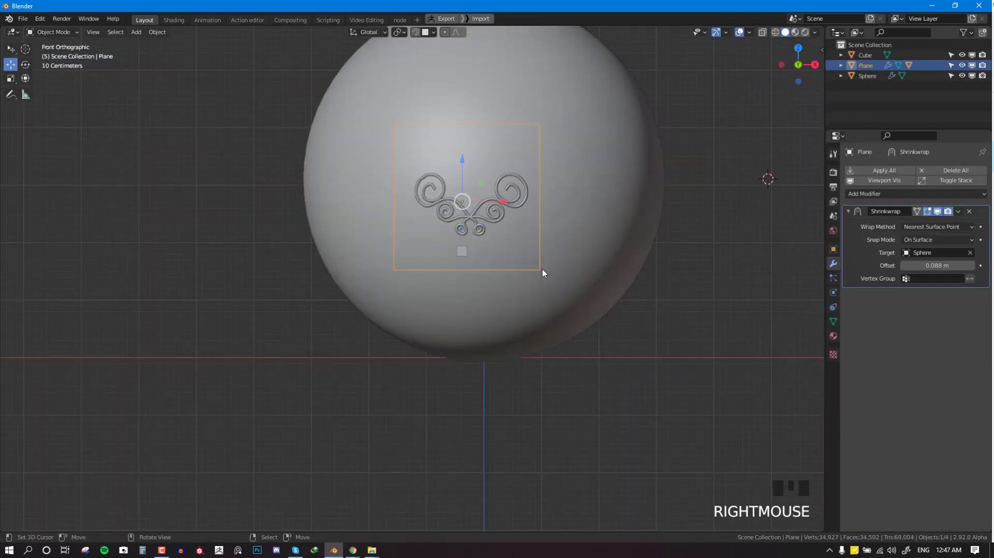
# Step: Select the mesh standing apart from the others and slide it along the X axis
pyautogui.moveTo(702, 268); pyautogui.dragTo(508, 281, button='middle')
pyautogui.hotkey('alt', 'w')
pyautogui.hotkey('alt', 'w')
pyautogui.rightClick(75, 297)
pyautogui.moveTo(108, 298); pyautogui.dragTo(425, 293)
pyautogui.moveTo(424, 293); pyautogui.dragTo(497, 287, button='middle')
# Step: Add a Subdivision Surface modifier to the selected mesh and set its type to Simple
pyautogui.click(952, 170)
pyautogui.click(812, 358)
pyautogui.click(952, 227)
pyautogui.scroll(3, 673, 269)
pyautogui.hotkey('alt', 'w')
# Step: Toggle the subdivision modifier's Optimal Display and raise its viewport and render levels
pyautogui.click(903, 263)
pyautogui.doubleClick(972, 239)
pyautogui.scroll(3, 518, 296)
pyautogui.hotkey('alt', 'w')
pyautogui.scroll(-6, 550, 285)
pyautogui.click(971, 250)
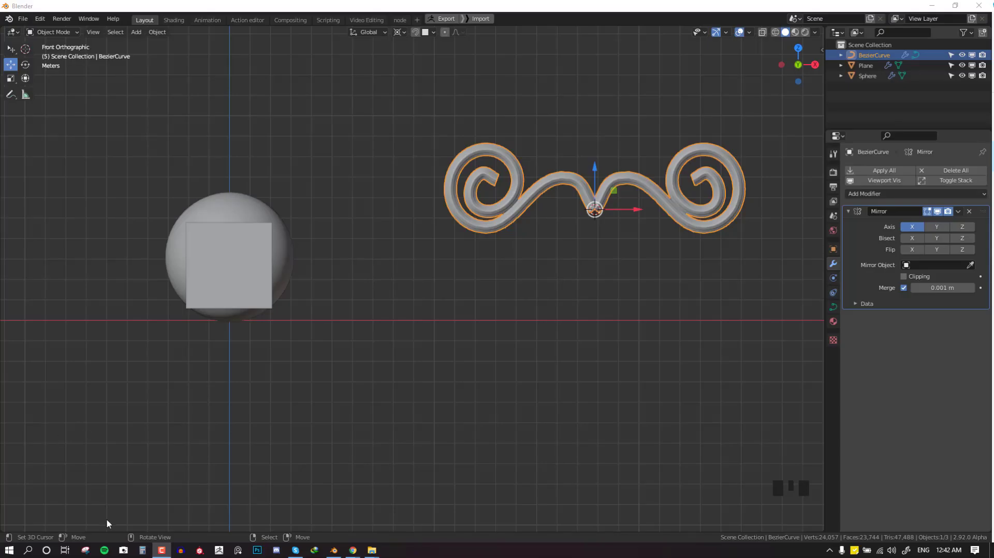
# Step: Move the mirrored spiral curve closer to the sphere and slightly lower in the front view
pyautogui.moveTo(638, 261); pyautogui.dragTo(553, 340, button='middle')
pyautogui.press('KP_1')
pyautogui.scroll(2, 553, 340)
pyautogui.scroll(-1, 552, 341)
pyautogui.scroll(-1, 550, 337)
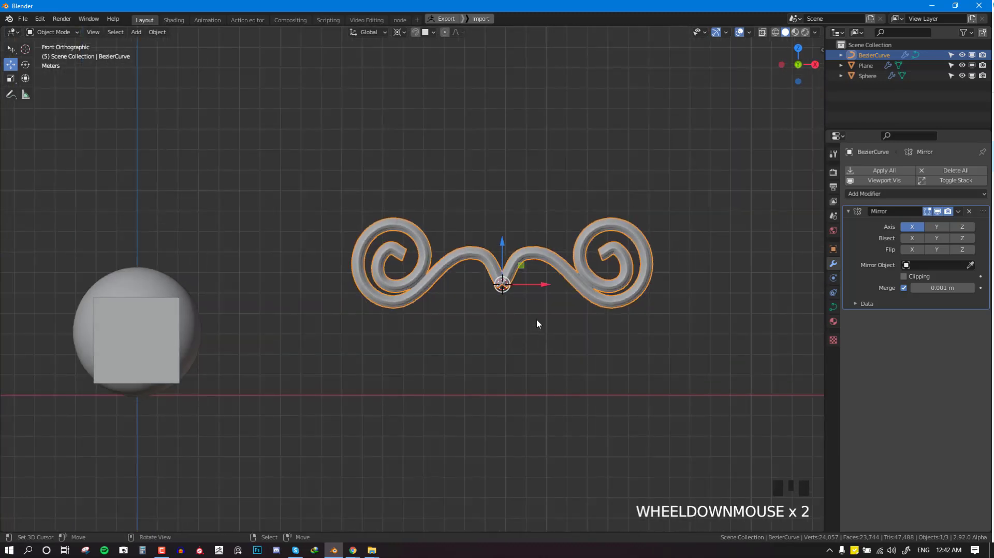
pyautogui.press('g')
pyautogui.click(473, 330)
# Step: Examine the mirrored spiral curve from several angles, including its edit mode points and its curve properties
pyautogui.moveTo(580, 262); pyautogui.dragTo(535, 282, button='middle')
pyautogui.press('KP_1')
pyautogui.scroll(2, 566, 311)
pyautogui.scroll(-2, 473, 280)
pyautogui.moveTo(473, 280); pyautogui.dragTo(287, 195, button='middle')
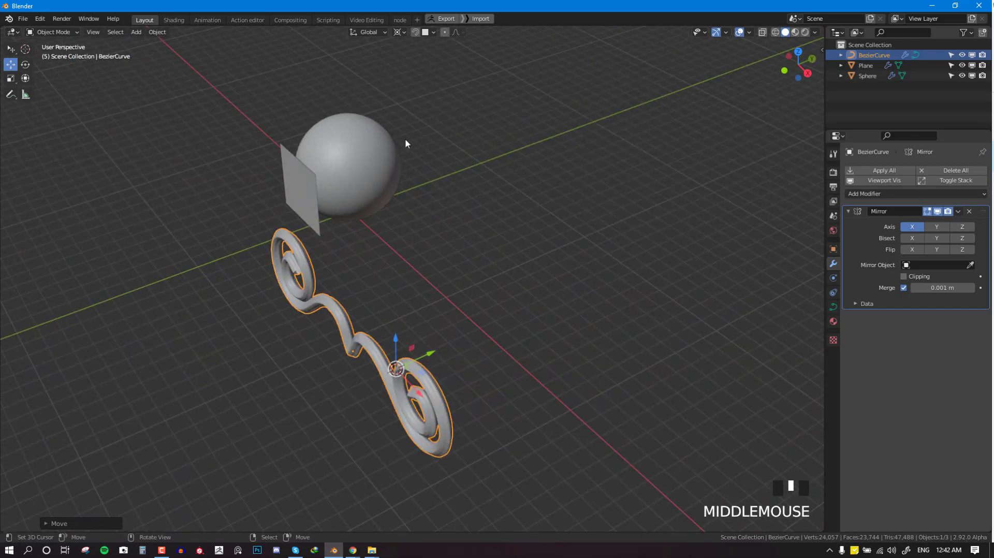
pyautogui.press('KP_1')
pyautogui.scroll(3, 456, 274)
pyautogui.keyDown('shift'); pyautogui.moveTo(456, 290); pyautogui.dragTo(532, 232, button='middle'); pyautogui.keyUp('shift')
pyautogui.press('Tab')
pyautogui.press('Tab')
pyautogui.moveTo(628, 239); pyautogui.dragTo(750, 304, button='middle')
pyautogui.click(834, 310)
pyautogui.scroll(1, 907, 369)
pyautogui.scroll(-2, 925, 398)
pyautogui.scroll(-1, 955, 417)
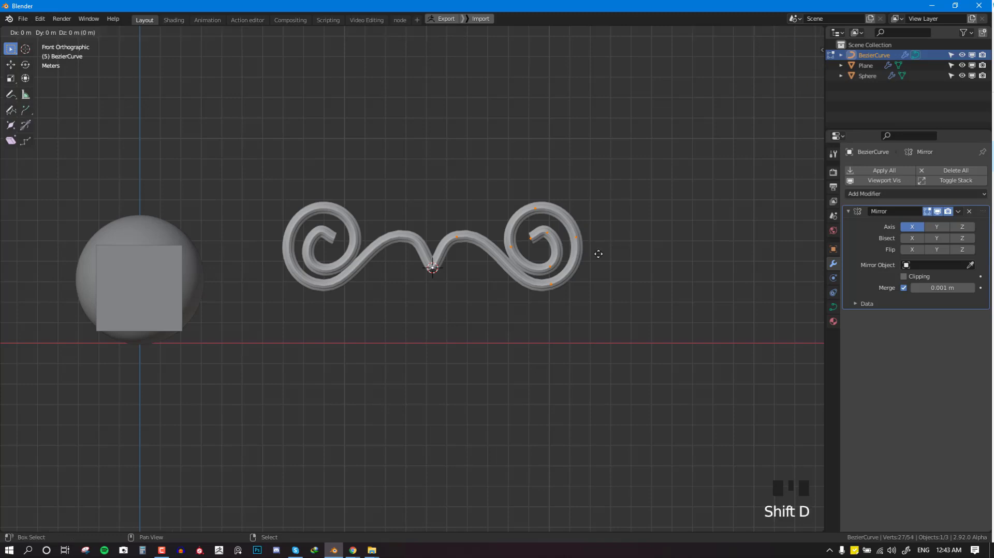
# Step: Rotate and scale the duplicated spiral points into a smaller scroll below the large one
pyautogui.press('r')
pyautogui.click(557, 408)
pyautogui.press('s')
pyautogui.click(758, 372)
pyautogui.press('r')
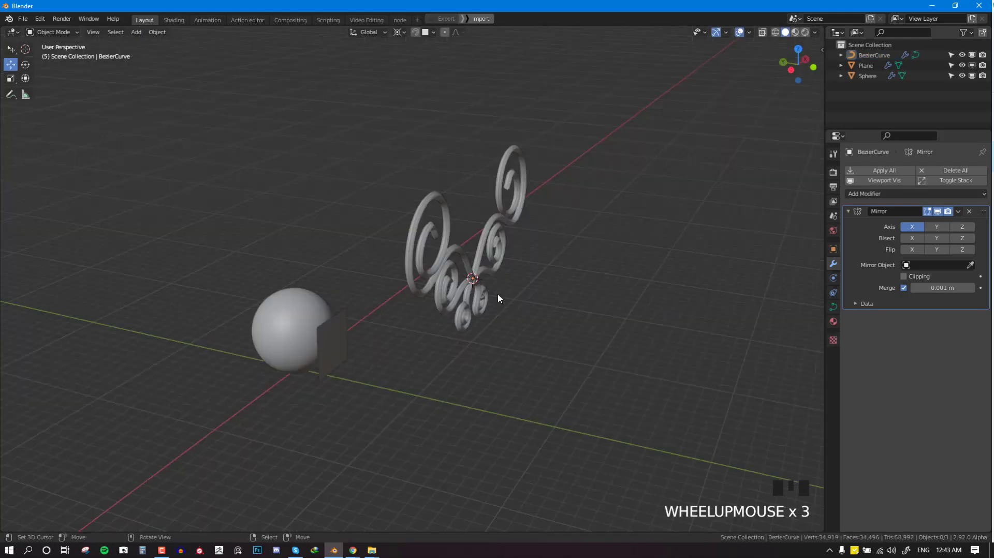
# Step: Convert the finished scroll ornament from a curve to a mesh and check its geometry in edit mode
pyautogui.press('KP_1')
pyautogui.rightClick(455, 269)
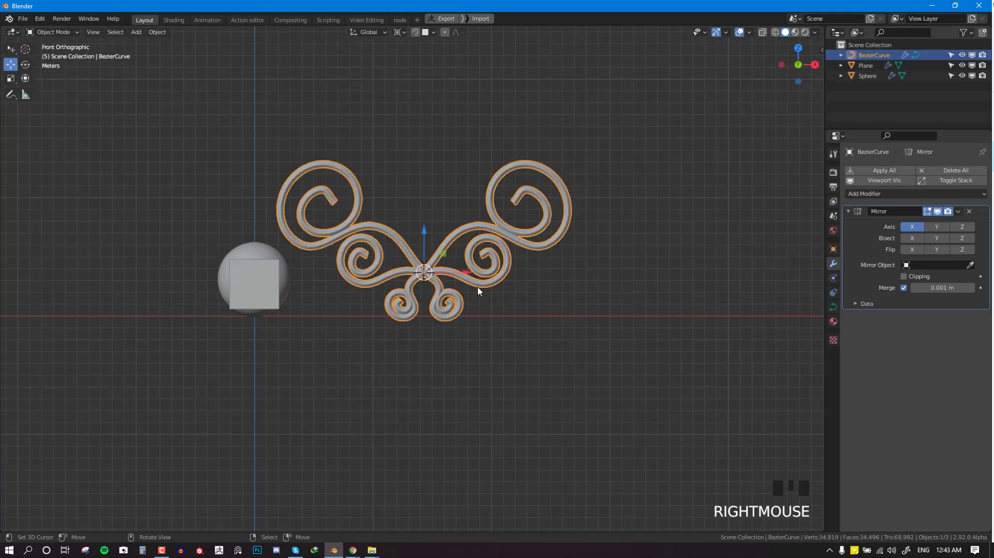
pyautogui.moveTo(516, 320); pyautogui.dragTo(613, 309, button='middle')
pyautogui.scroll(2, 412, 345)
pyautogui.moveTo(504, 320); pyautogui.dragTo(272, 86, button='middle')
pyautogui.click(158, 33)
pyautogui.moveTo(196, 307)
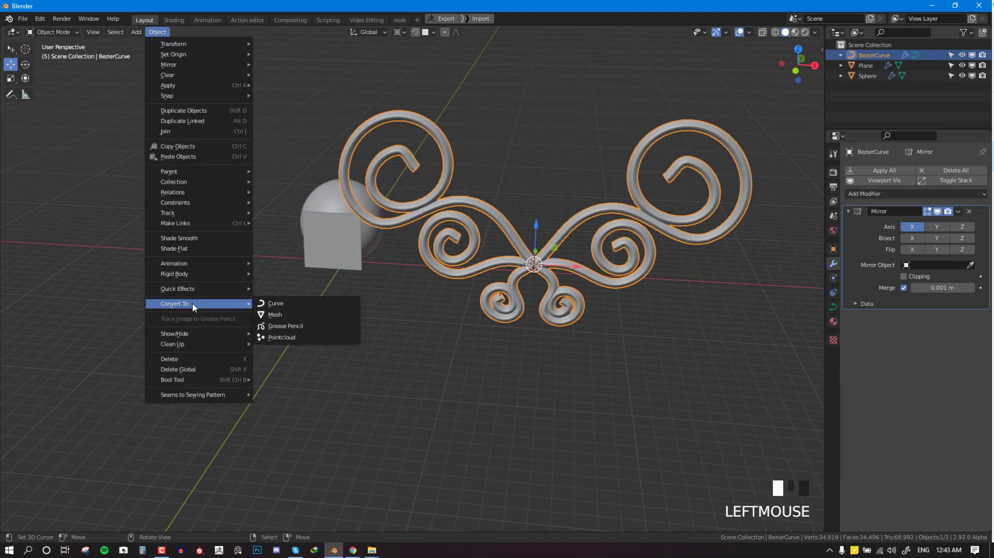
pyautogui.click(275, 315)
pyautogui.press('Tab')
pyautogui.moveTo(551, 202); pyautogui.dragTo(510, 279, button='middle')
pyautogui.press('Tab')
# Step: Scale the ornament mesh down and move it in front of the plane and sphere
pyautogui.press('KP_1')
pyautogui.press('s')
pyautogui.click(630, 273)
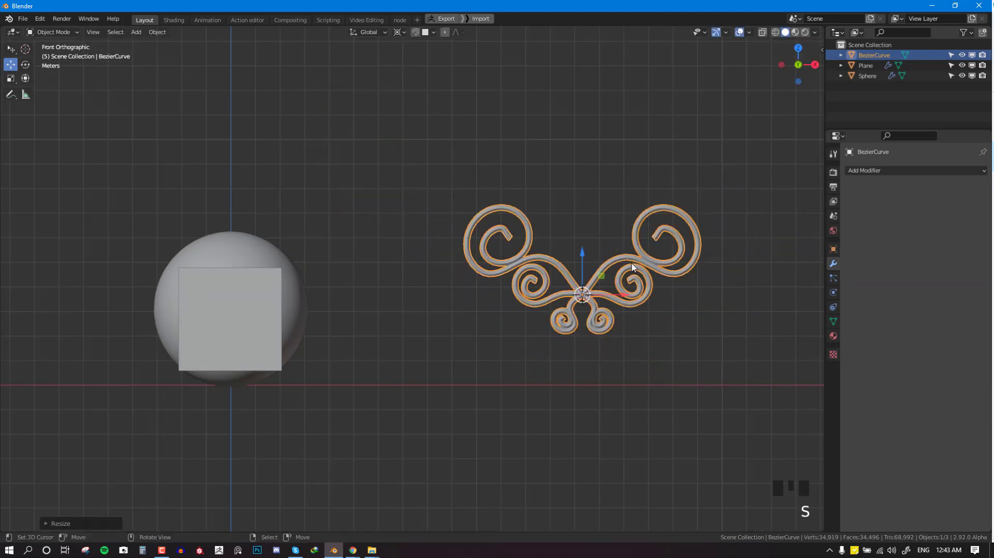
pyautogui.press('g')
pyautogui.click(283, 320)
pyautogui.press('s')
pyautogui.rightClick(458, 307)
# Step: Set the ornament's origin to its geometry and change the transform pivot point from 3D Cursor to Median Point
pyautogui.press('q')
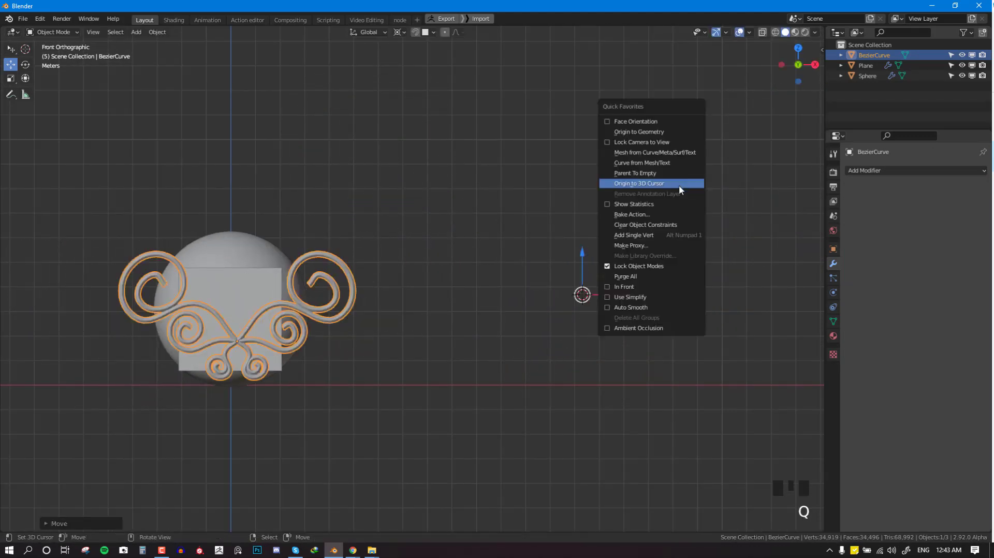
pyautogui.click(646, 133)
pyautogui.press(',')
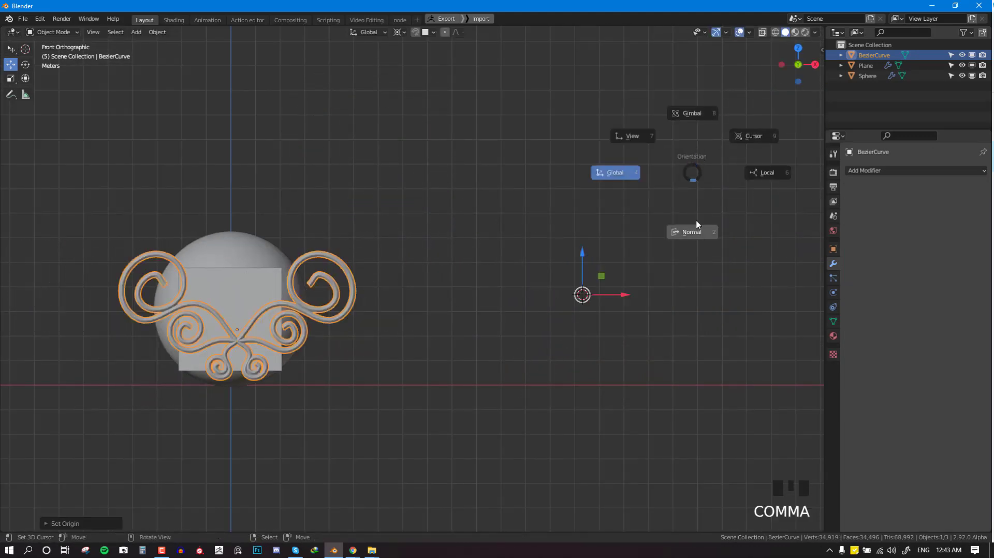
pyautogui.rightClick(697, 203)
pyautogui.press('.')
pyautogui.click(701, 108)
# Step: Scale the ornament down and position it so that it fits within the plane
pyautogui.press('s')
pyautogui.click(382, 314)
pyautogui.press('g')
pyautogui.press('s')
pyautogui.click(312, 310)
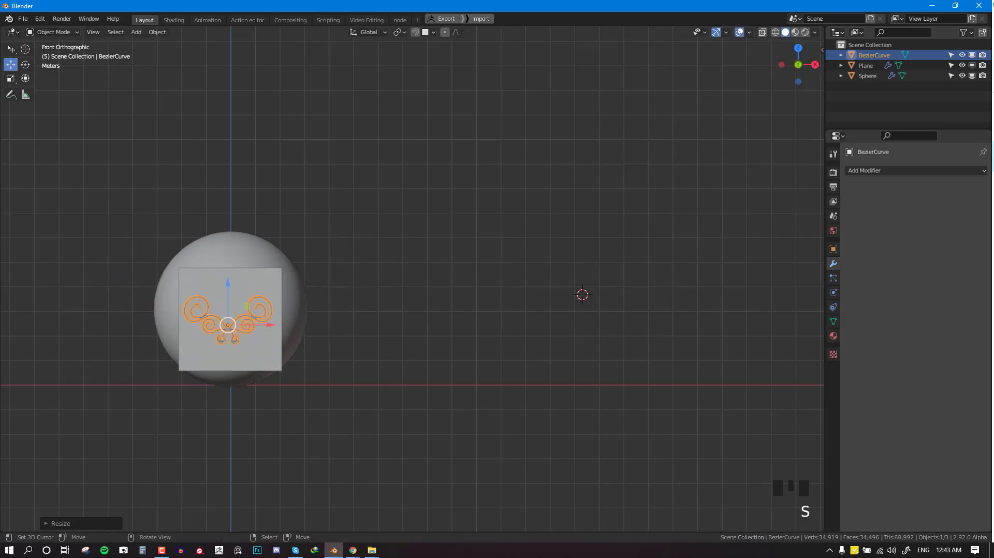
# Step: Move the ornament along the Y axis towards the plane in the side view
pyautogui.moveTo(306, 310); pyautogui.dragTo(523, 283, button='middle')
pyautogui.press('KP_3')
pyautogui.moveTo(579, 326); pyautogui.dragTo(673, 320)
pyautogui.moveTo(677, 317); pyautogui.dragTo(647, 255, button='middle')
pyautogui.scroll(2, 647, 255)
pyautogui.press('KP_1')
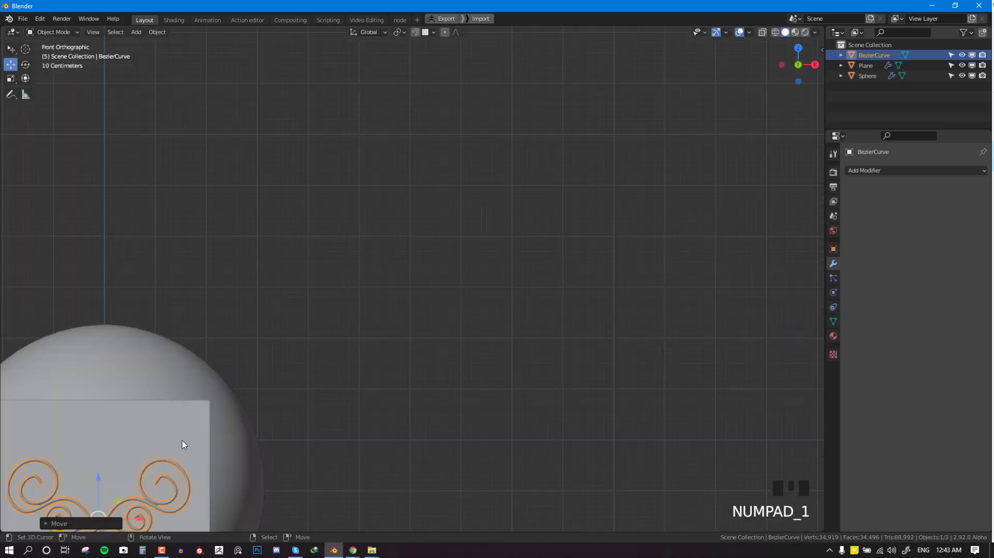
# Step: Reposition the ornament in the front view so that it sits centred on the plane
pyautogui.press('g')
pyautogui.click(179, 434)
pyautogui.keyDown('shift'); pyautogui.moveTo(201, 437); pyautogui.dragTo(349, 302, button='middle'); pyautogui.keyUp('shift')
pyautogui.press('g')
pyautogui.click(404, 283)
# Step: Nudge the ornament along the Y axis so that it lies against the plane's surface
pyautogui.press('KP_Decimal')
pyautogui.scroll(-6, 494, 261)
pyautogui.moveTo(495, 261); pyautogui.dragTo(448, 277, button='middle')
pyautogui.moveTo(448, 277); pyautogui.dragTo(476, 281)
pyautogui.scroll(2, 535, 275)
pyautogui.moveTo(475, 281); pyautogui.dragTo(446, 305, button='middle')
# Step: Examine the plane's mesh density behind the ornament in edit mode
pyautogui.hotkey('alt', 'a')
pyautogui.rightClick(435, 228)
pyautogui.moveTo(457, 253); pyautogui.dragTo(518, 256, button='middle')
pyautogui.press('g')
pyautogui.rightClick(458, 260)
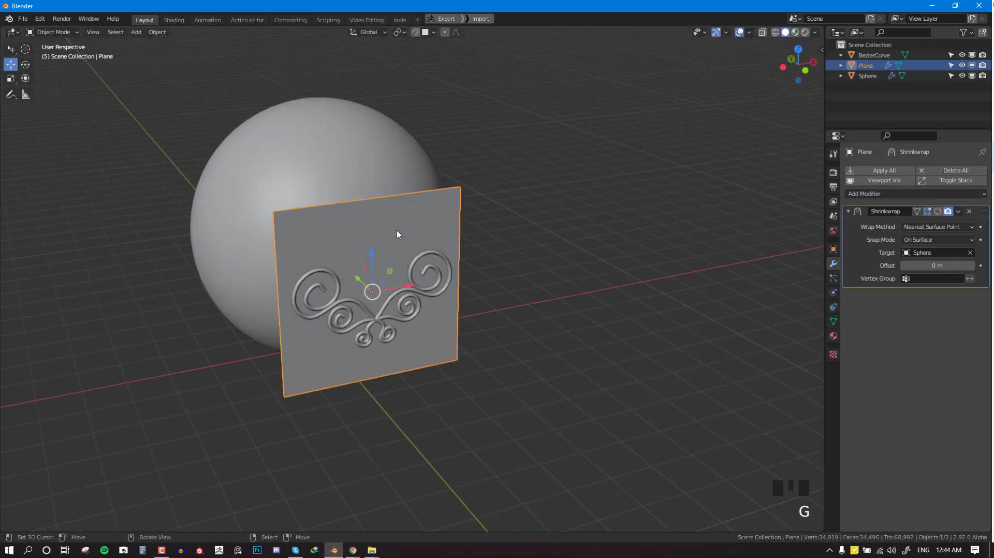
pyautogui.press('Tab')
pyautogui.keyDown('shift'); pyautogui.moveTo(397, 230); pyautogui.dragTo(430, 223, button='middle'); pyautogui.keyUp('shift')
pyautogui.hotkey('alt', 'a')
pyautogui.scroll(3, 429, 223)
pyautogui.scroll(2, 504, 208)
pyautogui.moveTo(602, 233); pyautogui.dragTo(719, 212, button='middle')
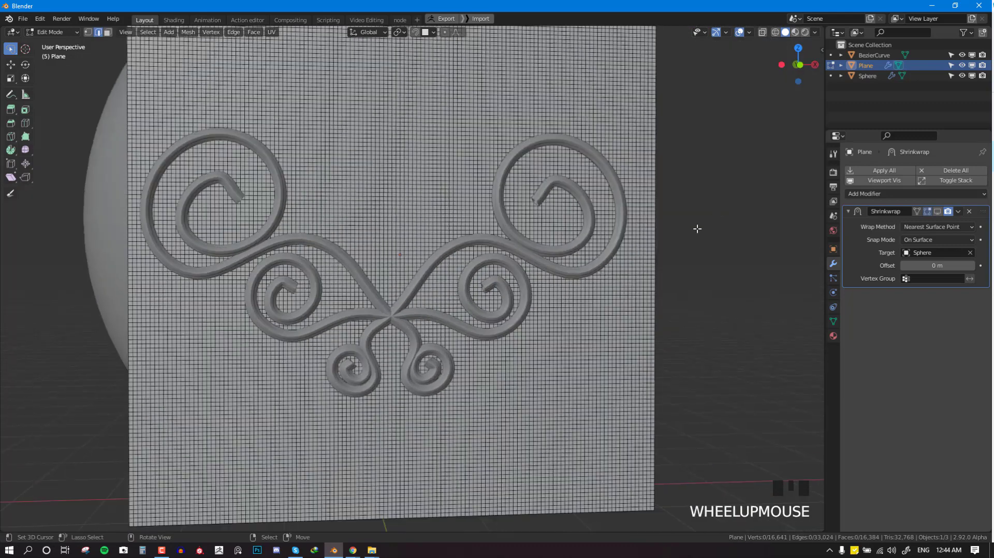
pyautogui.scroll(-2, 610, 242)
pyautogui.press('Tab')
pyautogui.scroll(-6, 469, 247)
pyautogui.moveTo(470, 247); pyautogui.dragTo(348, 256, button='middle')
pyautogui.scroll(3, 567, 268)
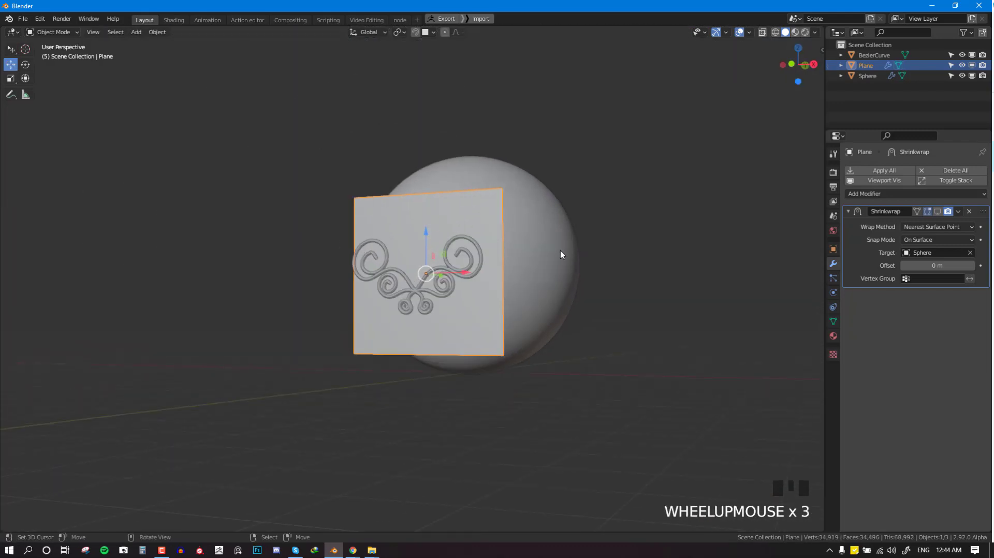
# Step: Move the plane to centre it behind the ornament and scale it to leave a margin around the scrolls
pyautogui.scroll(2, 511, 294)
pyautogui.moveTo(567, 269); pyautogui.dragTo(518, 286, button='middle')
pyautogui.press('KP_1')
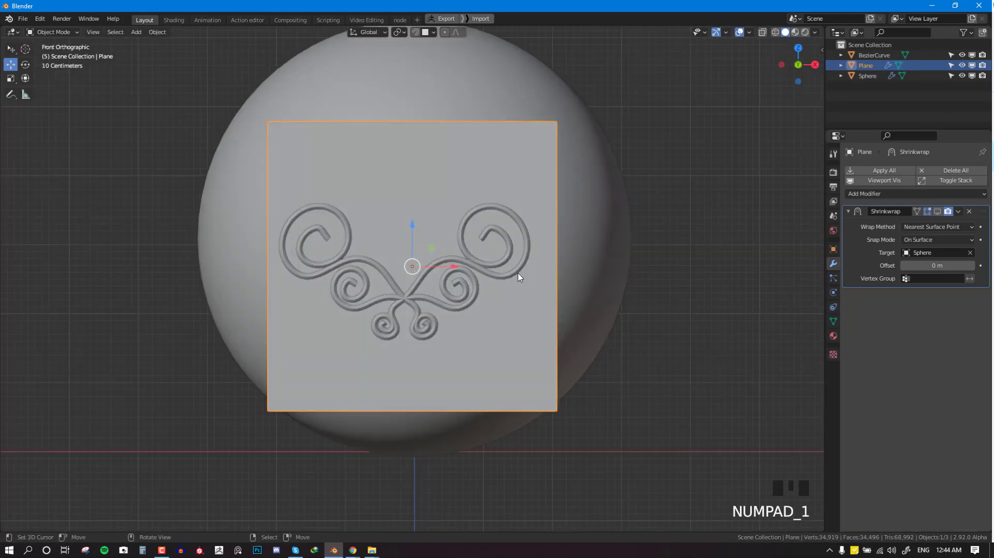
pyautogui.press('g')
pyautogui.click(495, 275)
pyautogui.press('s')
pyautogui.click(578, 294)
# Step: Add a Surface Deform modifier to the scroll ornament
pyautogui.scroll(-3, 578, 294)
pyautogui.moveTo(515, 288); pyautogui.dragTo(463, 284, button='middle')
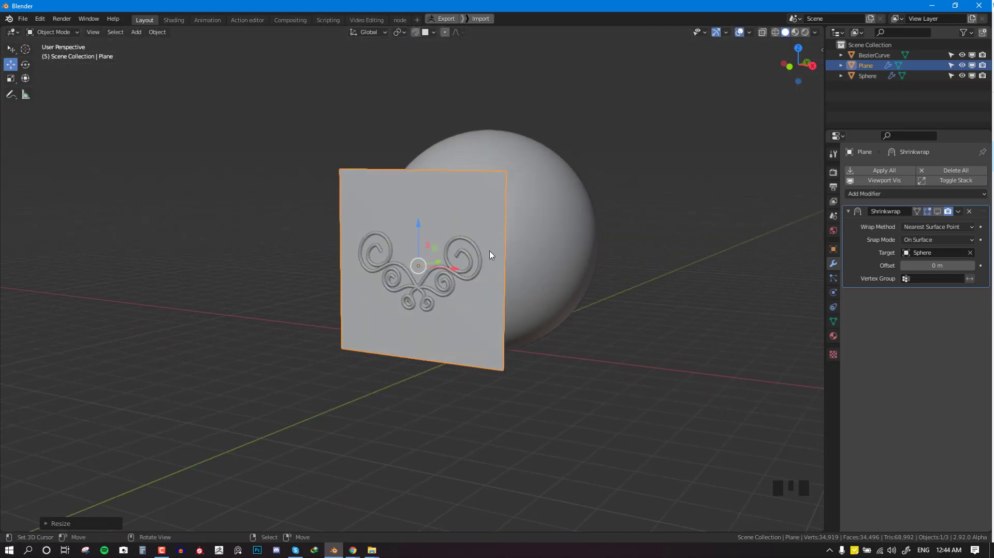
pyautogui.scroll(-2, 497, 337)
pyautogui.moveTo(498, 337); pyautogui.dragTo(630, 427, button='middle')
pyautogui.scroll(3, 460, 318)
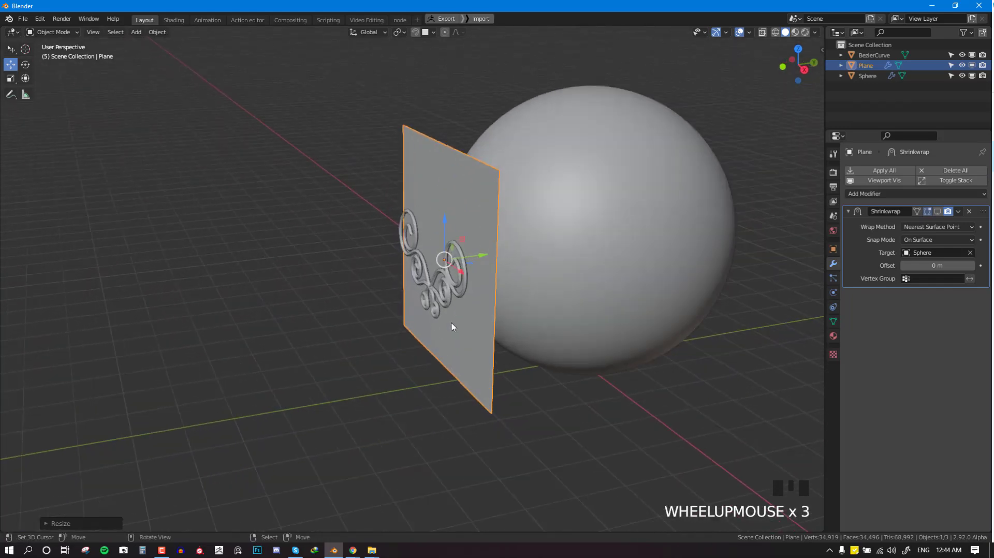
pyautogui.rightClick(492, 299)
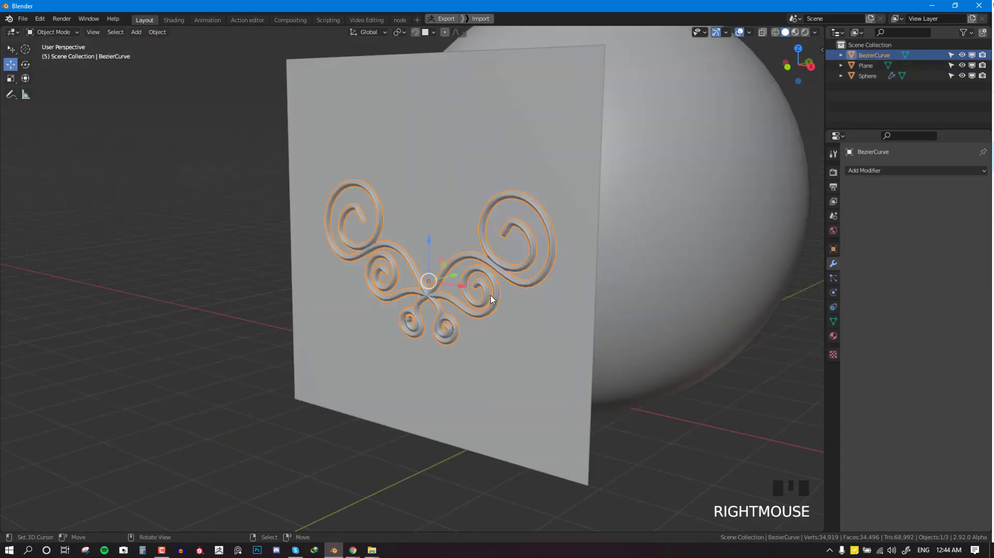
pyautogui.scroll(-1, 489, 301)
pyautogui.moveTo(482, 303); pyautogui.dragTo(517, 300, button='middle')
pyautogui.click(889, 171)
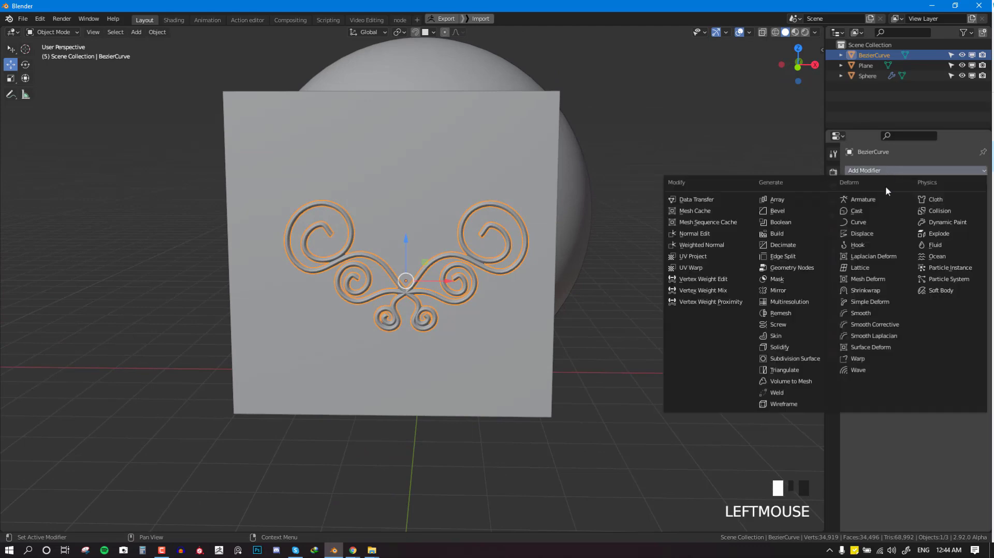
pyautogui.click(879, 348)
# Step: Set the Surface Deform target to Plane and bind the ornament to it
pyautogui.moveTo(751, 322); pyautogui.dragTo(818, 227, button='middle')
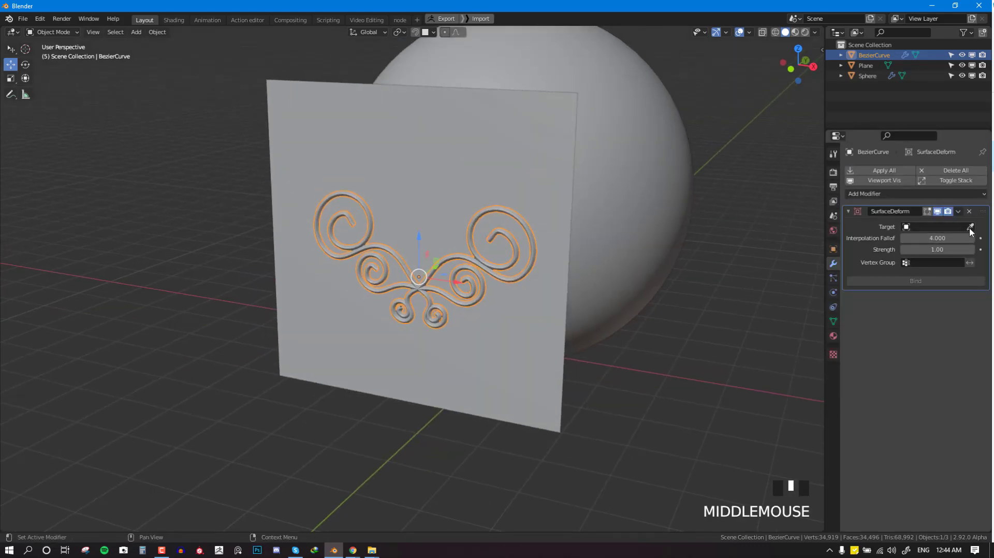
pyautogui.click(346, 95)
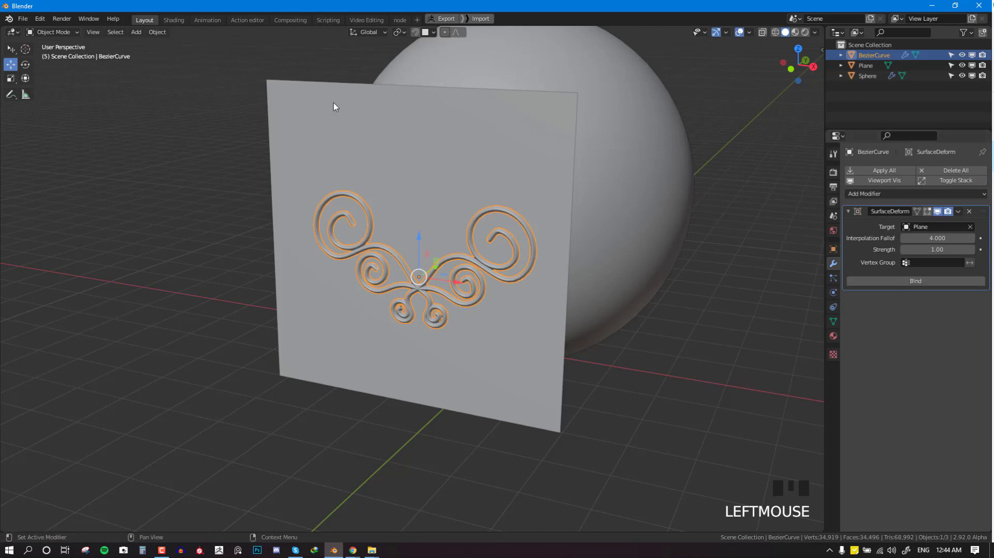
pyautogui.click(928, 281)
# Step: Parent the scroll ornament to the plane with the Object (Keep Transform) option
pyautogui.moveTo(460, 246)
pyautogui.mouseDown(button='middle')
pyautogui.moveTo(421, 247)
pyautogui.moveTo(465, 257)
pyautogui.moveTo(448, 235)
pyautogui.mouseUp(button='middle')
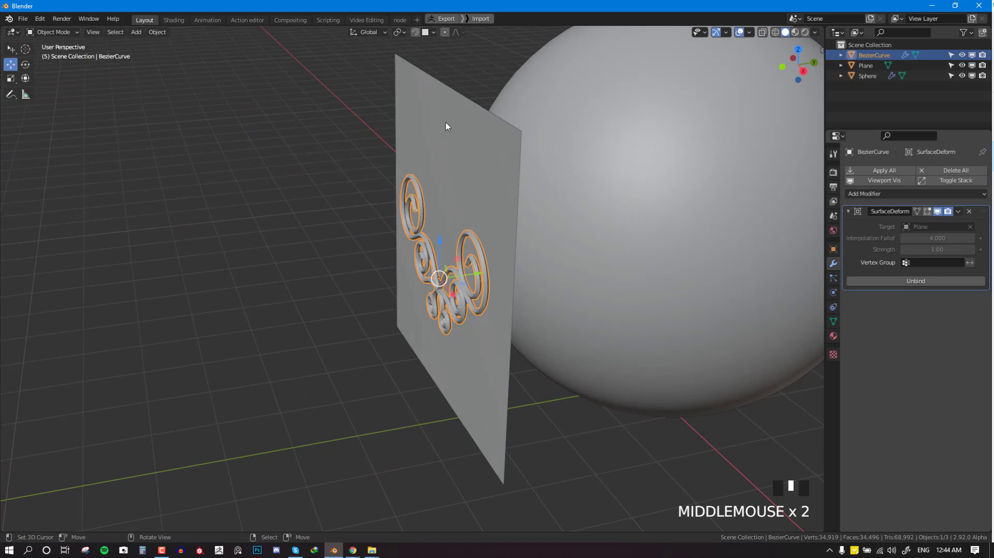
pyautogui.keyDown('shift'); pyautogui.rightClick(423, 100); pyautogui.keyUp('shift')
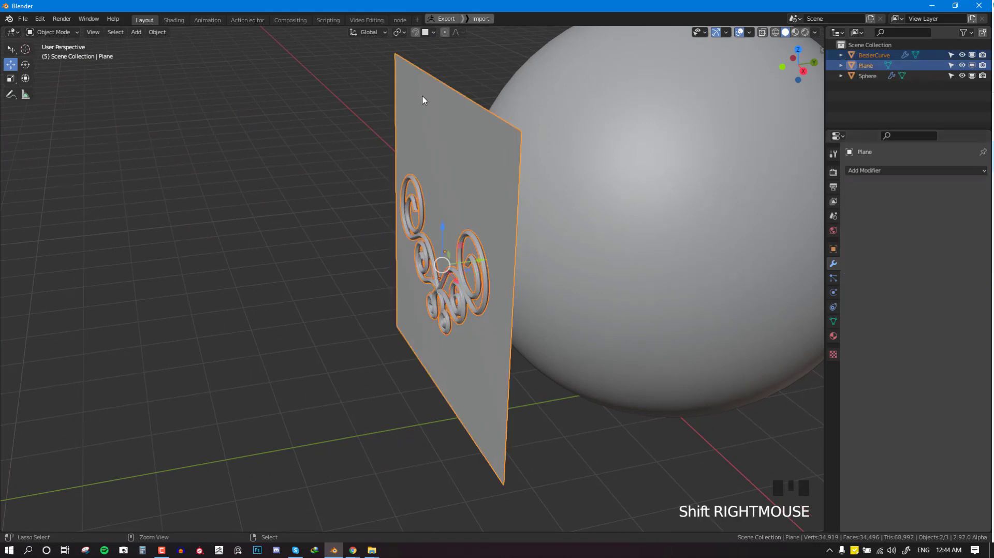
pyautogui.hotkey('ctrl', 'p')
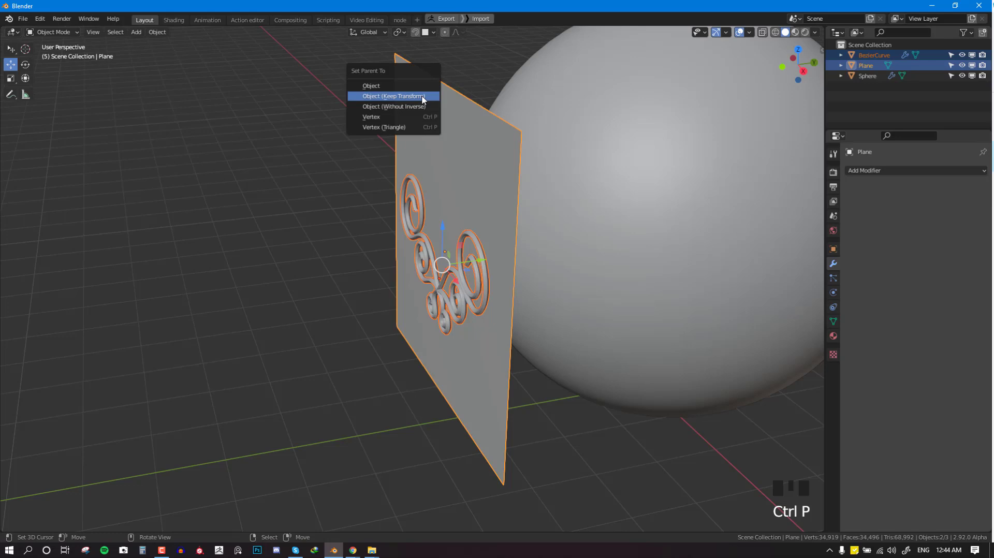
pyautogui.click(422, 98)
# Step: Move the plane together with its parented ornament in front of the sphere
pyautogui.rightClick(421, 99)
pyautogui.scroll(-4, 426, 114)
pyautogui.press('g')
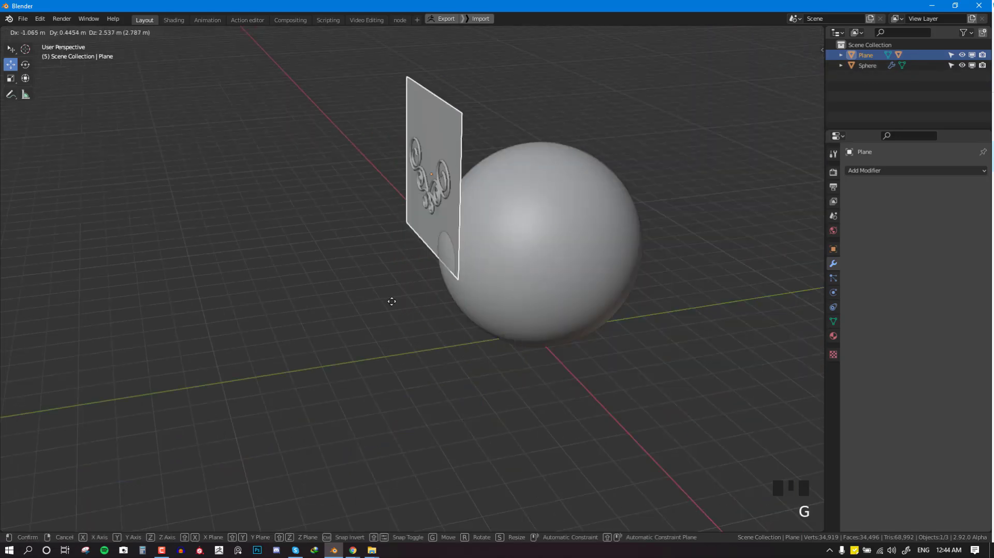
pyautogui.click(414, 284)
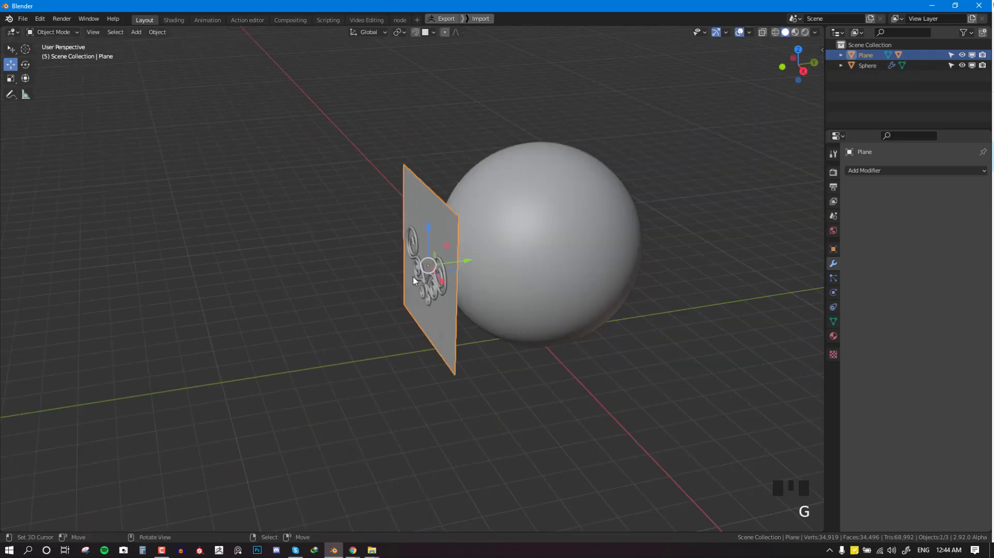
pyautogui.scroll(1, 414, 284)
pyautogui.press('g')
pyautogui.rightClick(417, 288)
pyautogui.rightClick(449, 262)
pyautogui.rightClick(468, 225)
pyautogui.press('g')
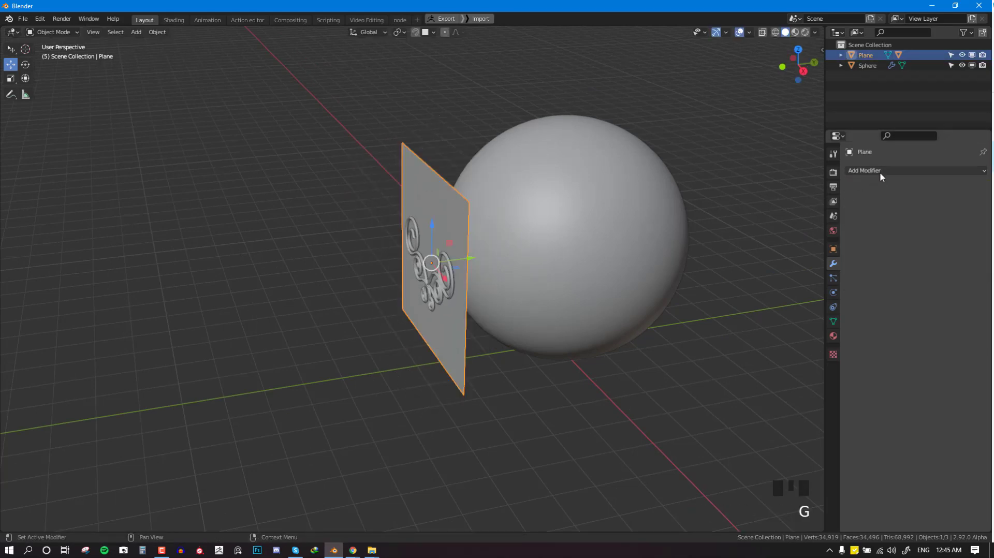
# Step: Add a Shrinkwrap modifier to the plane and scale the plane down together with its ornament
pyautogui.click(881, 173)
pyautogui.click(879, 296)
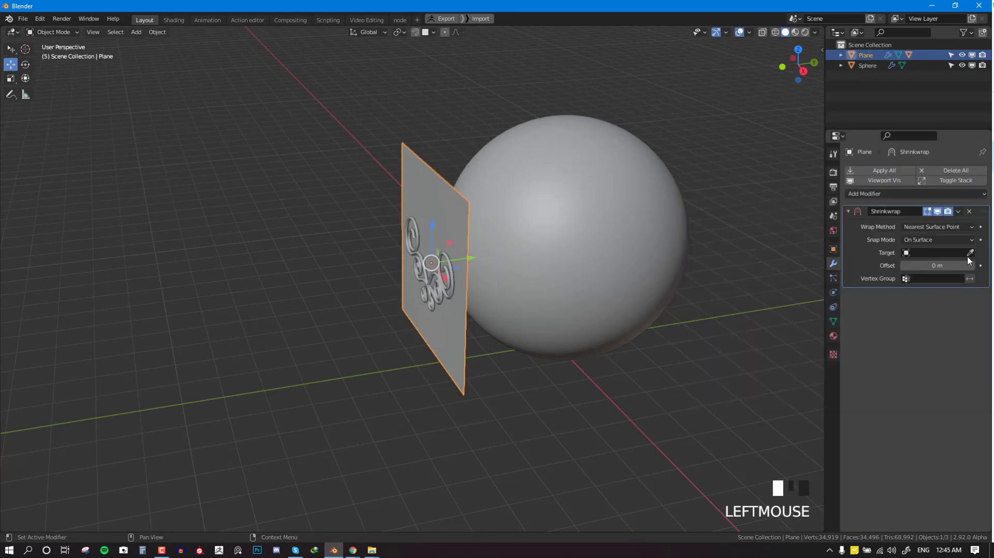
pyautogui.press('s')
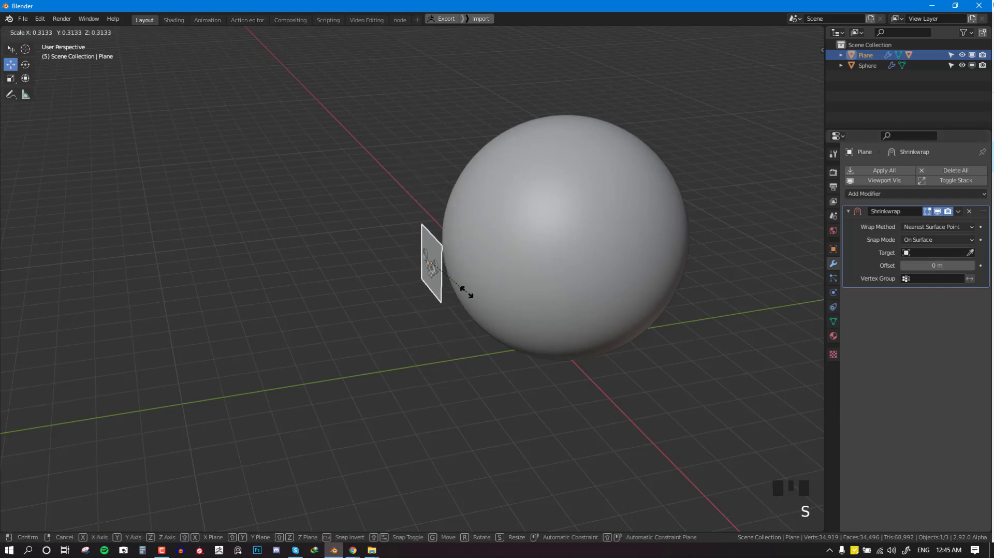
pyautogui.click(468, 298)
# Step: Set the plane's Shrinkwrap target to Sphere and check the wrapped ornament
pyautogui.click(966, 253)
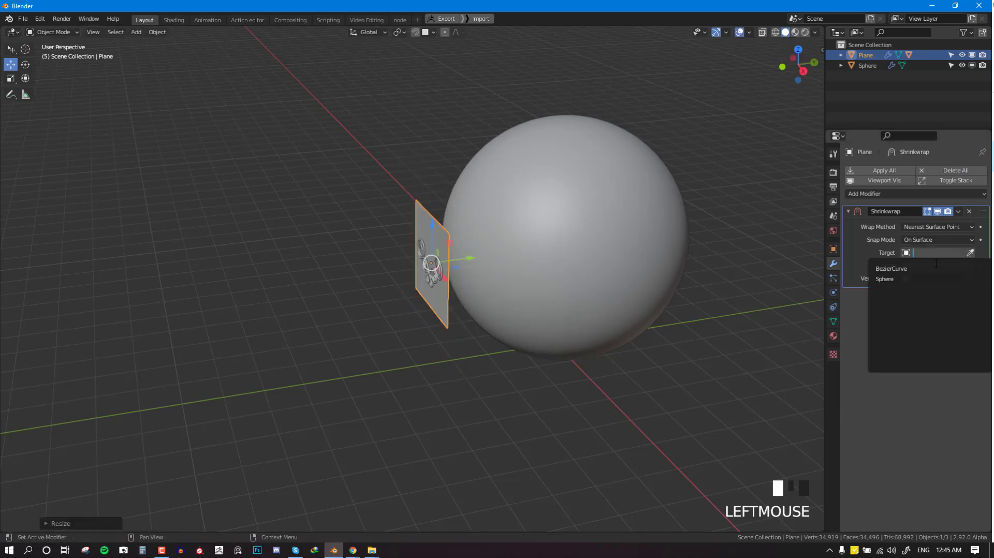
pyautogui.click(888, 280)
pyautogui.scroll(5, 508, 213)
pyautogui.moveTo(508, 213); pyautogui.dragTo(536, 364, button='middle')
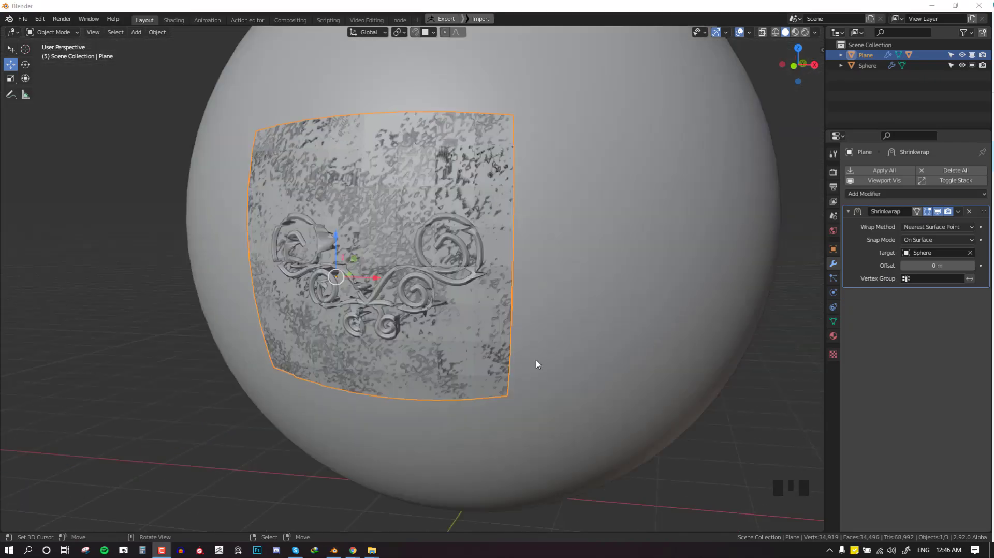
pyautogui.moveTo(482, 264); pyautogui.dragTo(447, 265, button='middle')
pyautogui.moveTo(544, 253); pyautogui.dragTo(895, 249, button='middle')
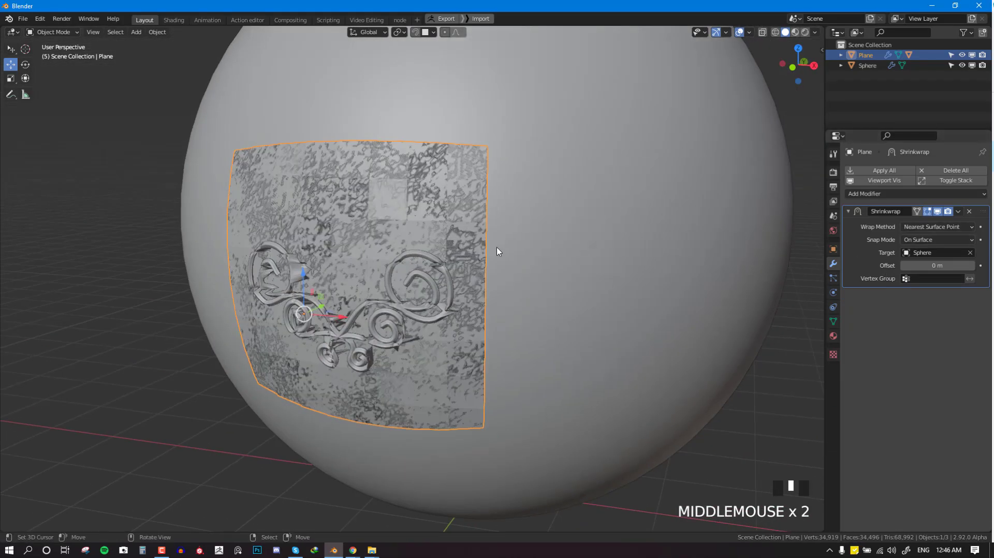
# Step: Set the plane's viewport display to Bounds so that its surface stops covering the ornament
pyautogui.scroll(-3, 671, 261)
pyautogui.click(833, 321)
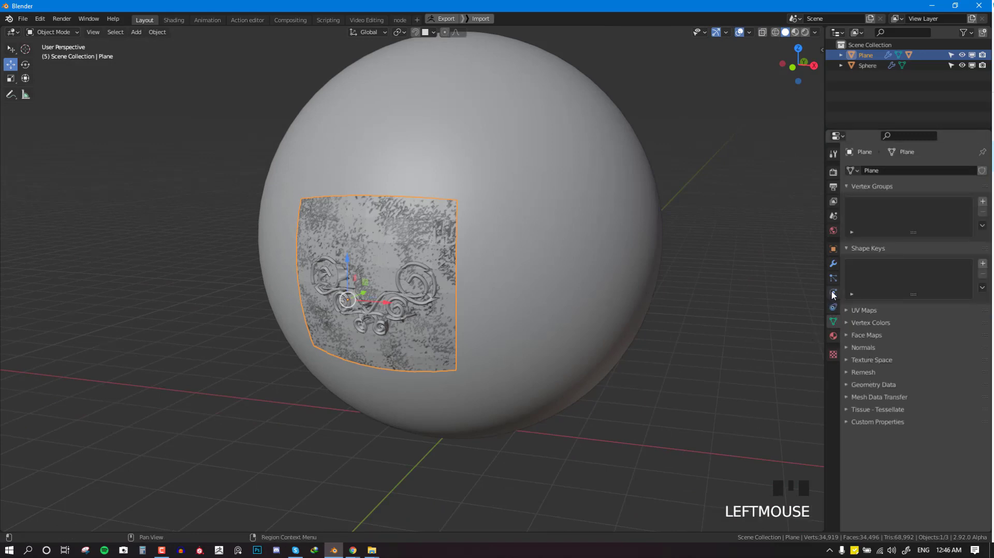
pyautogui.click(833, 250)
pyautogui.click(883, 419)
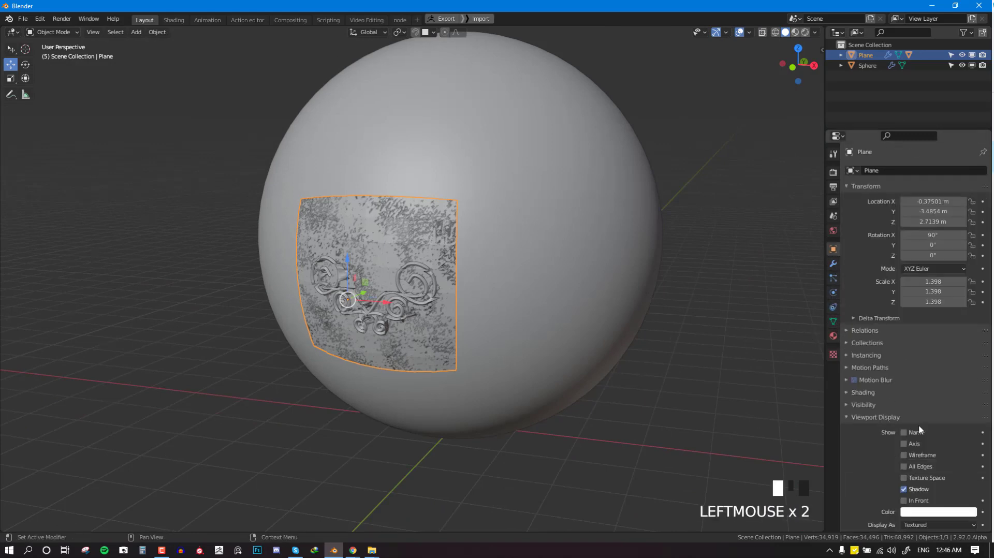
pyautogui.scroll(-1, 935, 469)
pyautogui.click(938, 505)
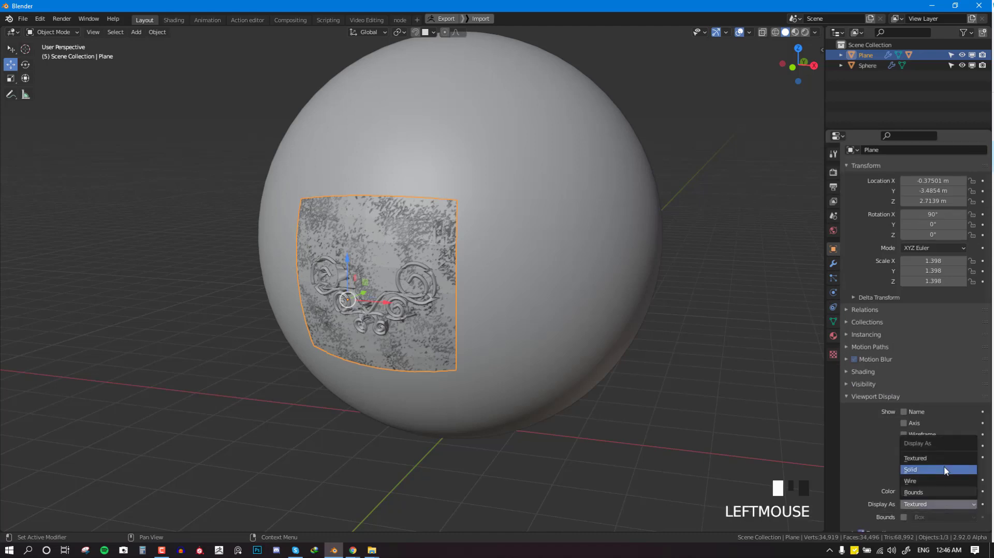
pyautogui.click(932, 493)
pyautogui.moveTo(441, 298); pyautogui.dragTo(424, 291, button='middle')
pyautogui.scroll(2, 424, 292)
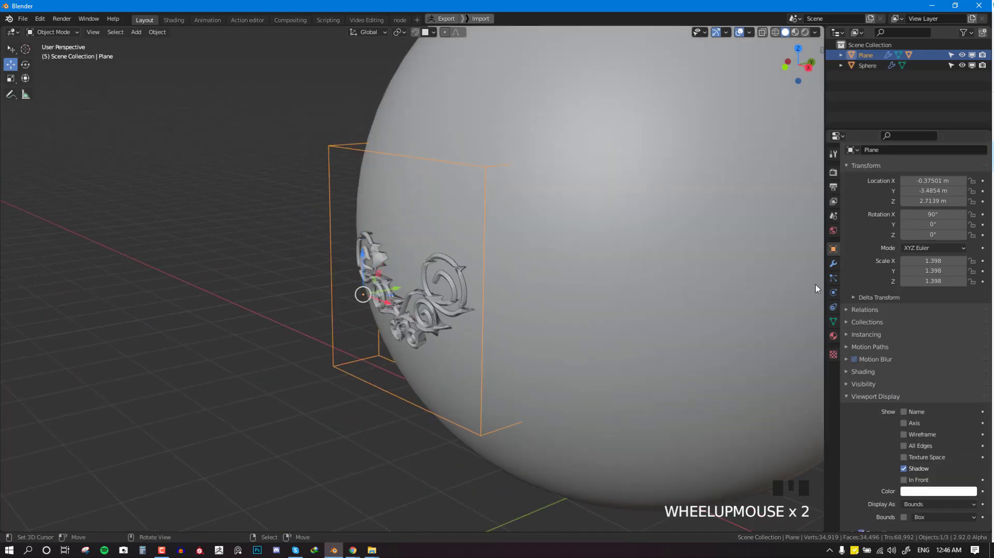
# Step: Set the plane's Shrinkwrap offset to 0.088 m and move the ornament along Y closer to the sphere
pyautogui.click(834, 264)
pyautogui.keyDown('shift'); pyautogui.moveTo(938, 265); pyautogui.dragTo(976, 265); pyautogui.keyUp('shift')
pyautogui.moveTo(501, 277); pyautogui.dragTo(449, 286, button='middle')
pyautogui.rightClick(437, 291)
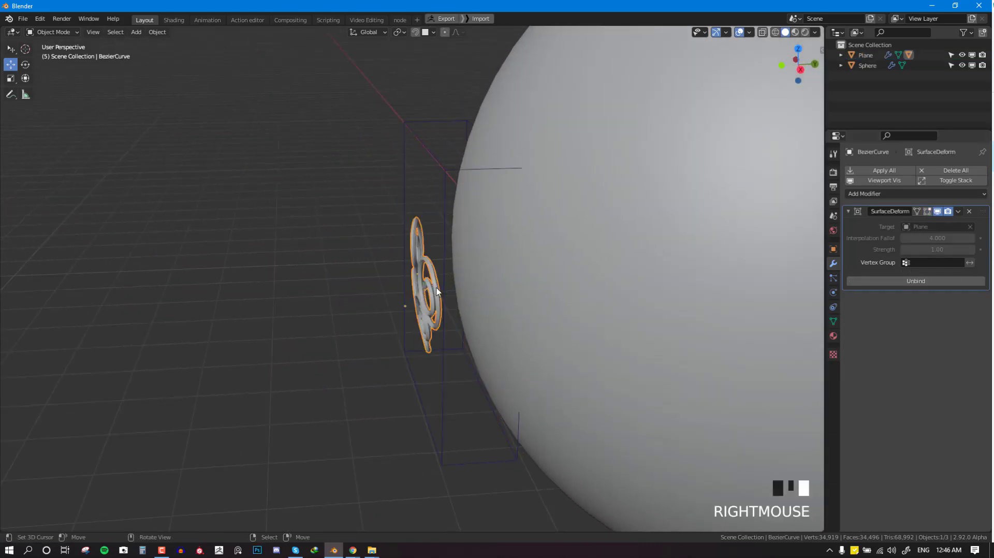
pyautogui.moveTo(449, 307); pyautogui.dragTo(482, 296)
# Step: Examine how the ornament sits on the sphere from the front and at an angle
pyautogui.press('KP_1')
pyautogui.hotkey('alt', 'a')
pyautogui.moveTo(438, 326); pyautogui.dragTo(515, 303, button='middle')
pyautogui.scroll(-4, 493, 344)
pyautogui.press('KP_1')
pyautogui.rightClick(550, 267)
pyautogui.scroll(-4, 553, 273)
pyautogui.scroll(2, 510, 286)
pyautogui.press('KP_1')
pyautogui.hotkey('alt', 'a')
pyautogui.rightClick(516, 272)
pyautogui.scroll(-3, 549, 282)
# Step: Add a cube in front view, scaled down to a small block and placed just below the ornament
pyautogui.hotkey('alt', 'a')
pyautogui.press('KP_1')
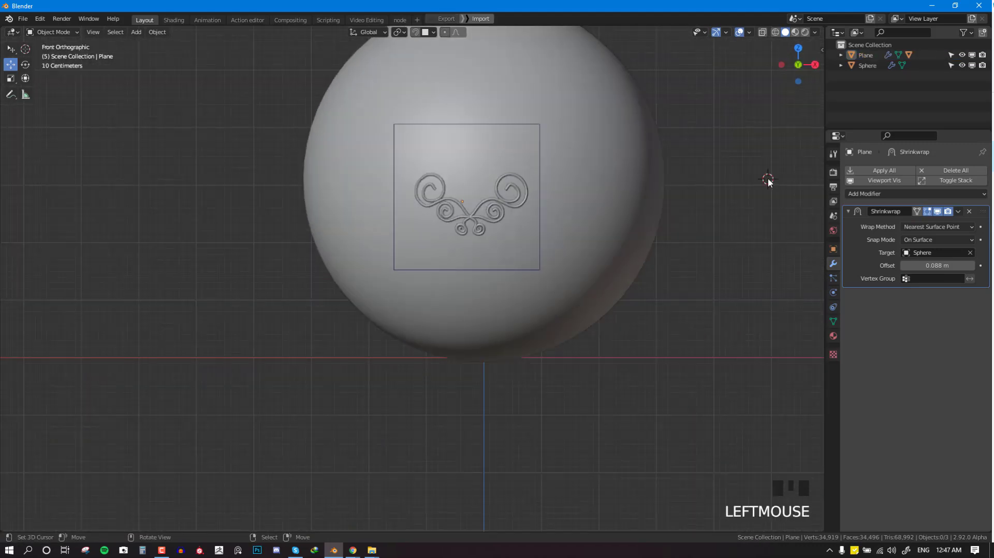
pyautogui.hotkey('shift', 'a')
pyautogui.moveTo(764, 171)
pyautogui.click(810, 179)
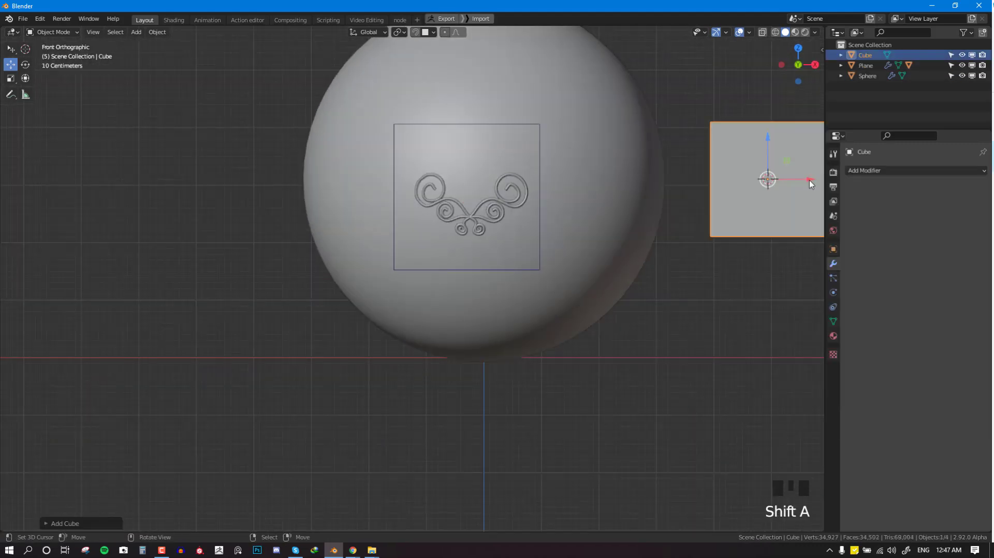
pyautogui.press('s')
pyautogui.click(772, 190)
pyautogui.press('g')
pyautogui.click(474, 265)
# Step: Turn off the viewport display of the plane's Shrinkwrap modifier so that the plane is flat
pyautogui.rightClick(539, 274)
pyautogui.moveTo(539, 274); pyautogui.dragTo(827, 234, button='middle')
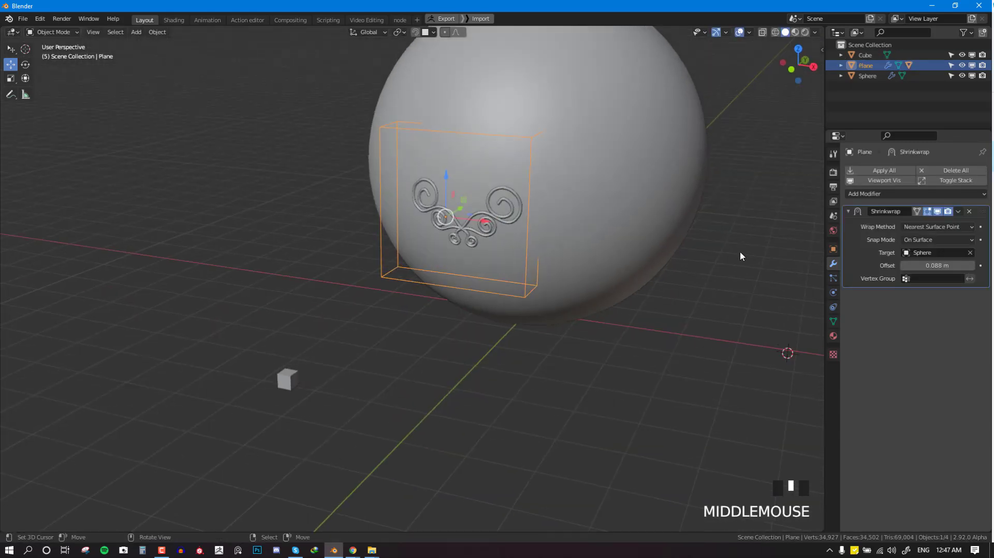
pyautogui.click(942, 214)
pyautogui.moveTo(554, 284); pyautogui.dragTo(506, 283, button='middle')
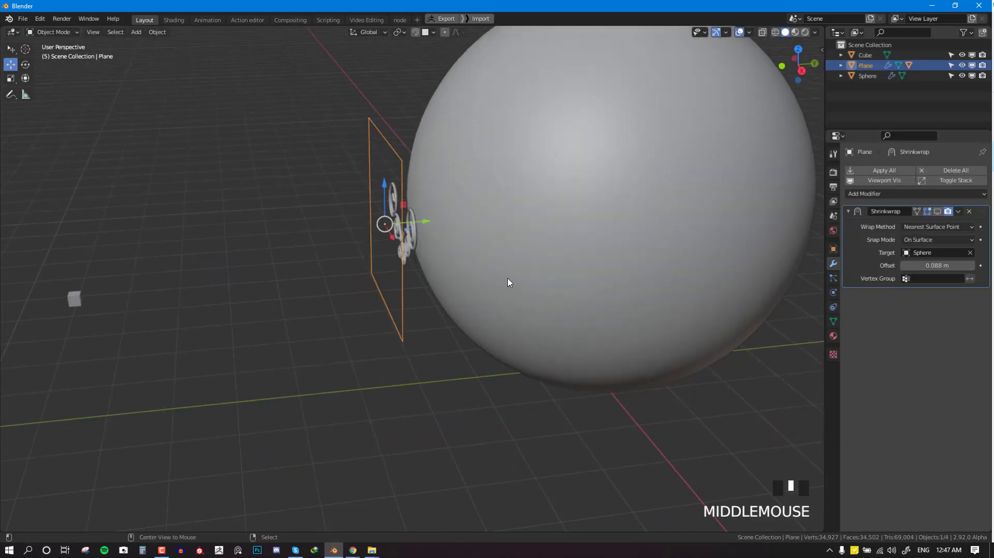
pyautogui.hotkey('alt', 'w')
pyautogui.hotkey('alt', 'w')
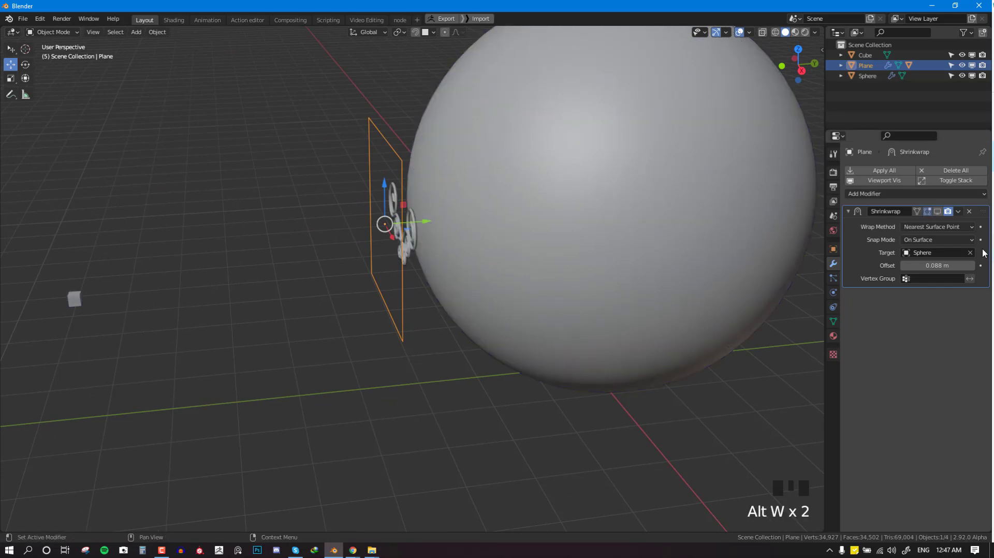
# Step: Move the small cube along Y to the plane and fine-tune its position beneath the ornament in side view
pyautogui.rightClick(83, 297)
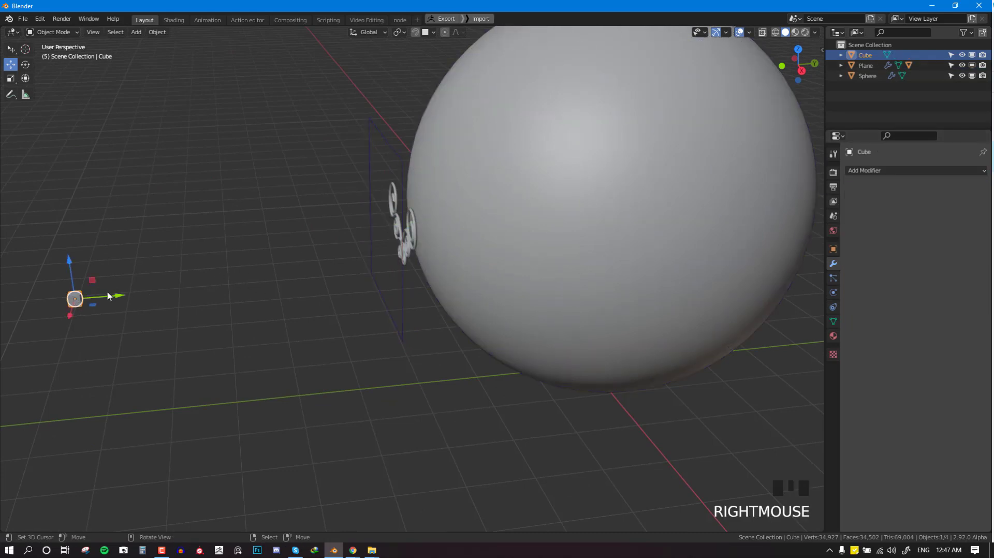
pyautogui.moveTo(108, 296); pyautogui.dragTo(424, 294)
pyautogui.press('KP_3')
pyautogui.press('g')
pyautogui.click(419, 282)
pyautogui.moveTo(436, 289)
pyautogui.mouseDown(button='middle')
pyautogui.moveTo(555, 311)
pyautogui.moveTo(432, 278)
pyautogui.mouseUp(button='middle')
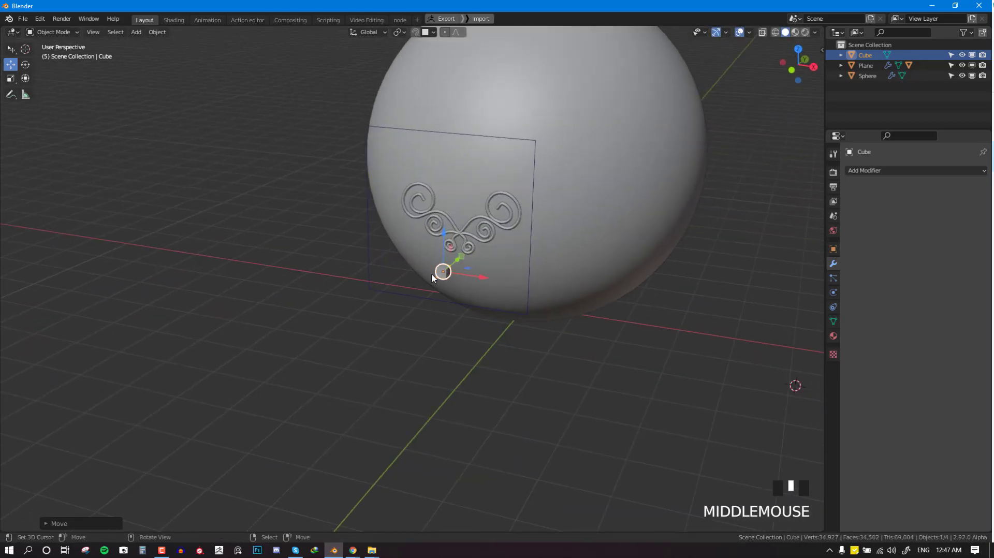
# Step: Add a Subdivision Surface modifier to the cube, set to Simple with 3 viewport levels
pyautogui.click(946, 171)
pyautogui.click(808, 370)
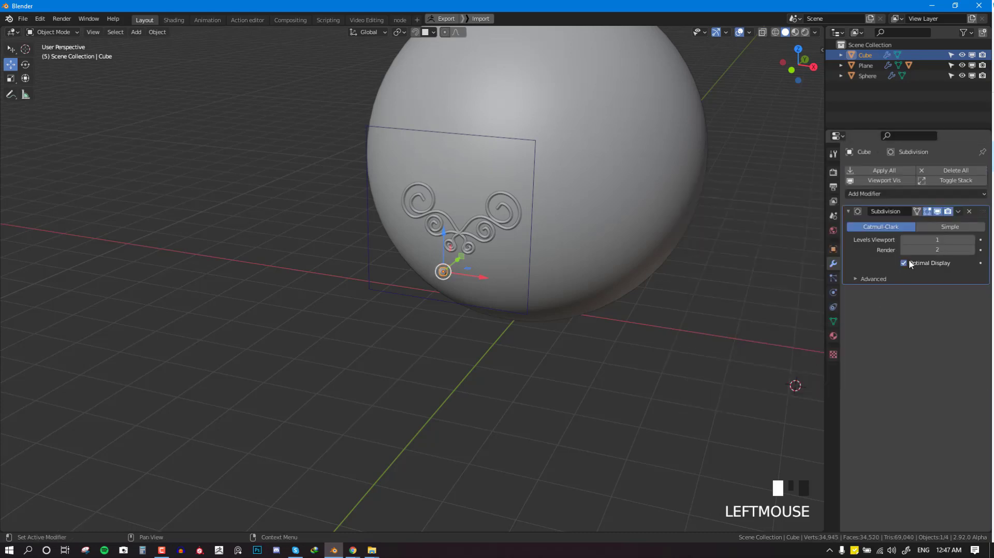
pyautogui.scroll(3, 495, 315)
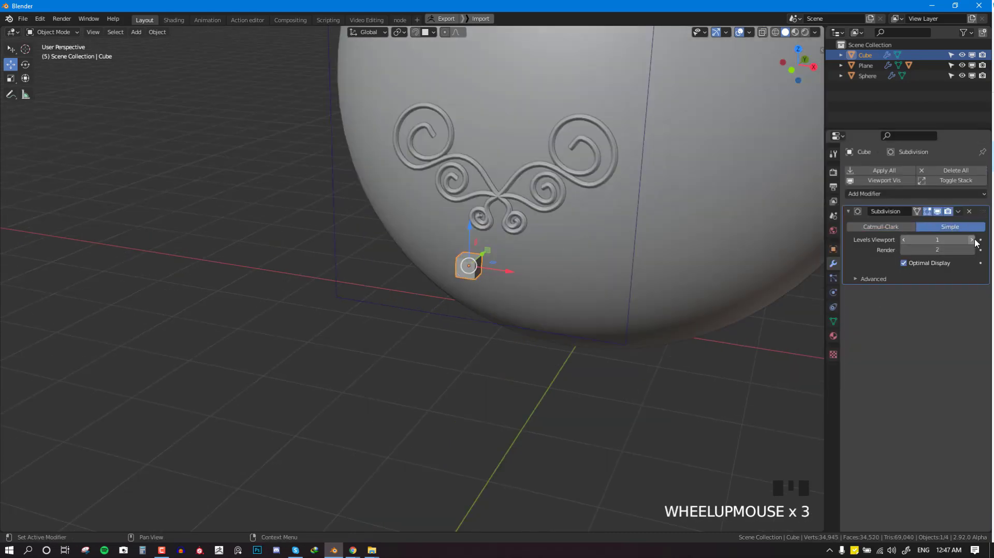
pyautogui.click(972, 240)
pyautogui.hotkey('alt', 'w')
pyautogui.scroll(1, 515, 290)
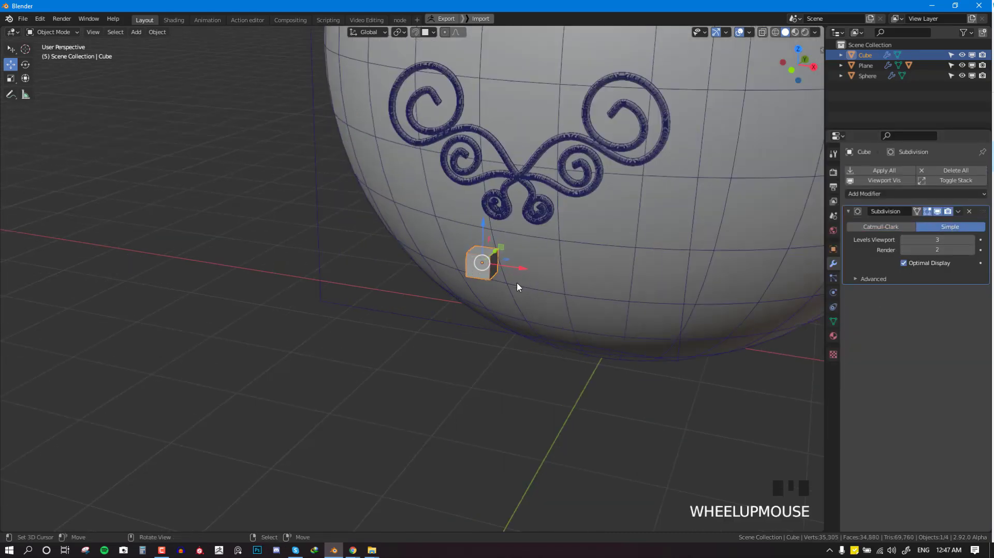
# Step: Turn off Optimal Display, set the render levels to 3 and check the cube's subdivided wireframe
pyautogui.hotkey('alt', 'w')
pyautogui.hotkey('alt', 'w')
pyautogui.scroll(2, 491, 288)
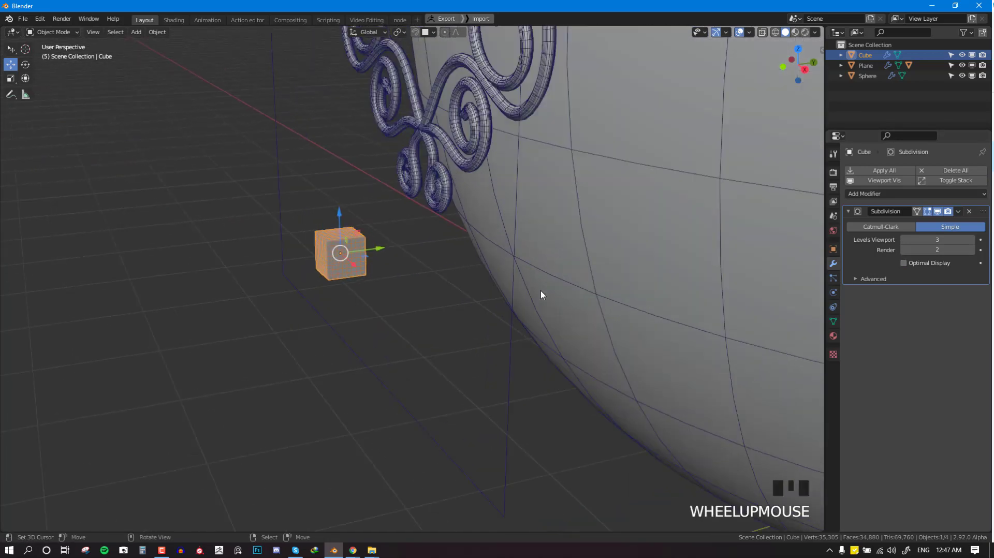
pyautogui.moveTo(491, 289); pyautogui.dragTo(448, 310, button='middle')
pyautogui.hotkey('alt', 'w')
pyautogui.scroll(-8, 535, 268)
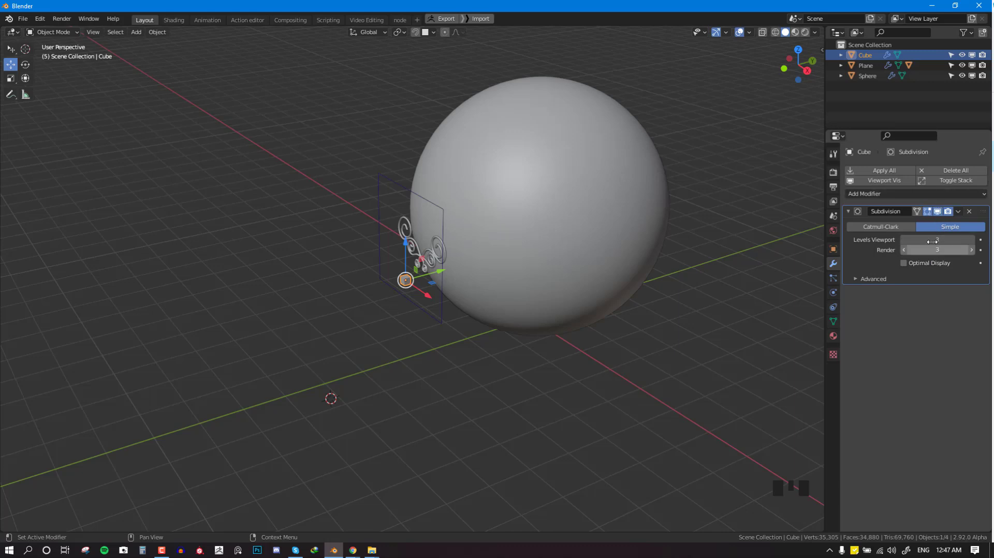
pyautogui.click(918, 195)
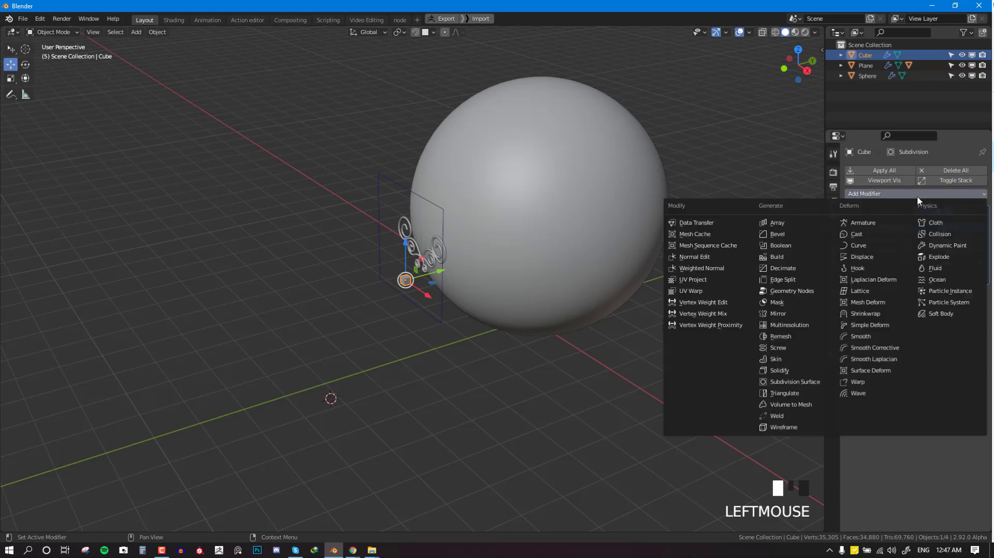
pyautogui.click(887, 324)
pyautogui.click(972, 335)
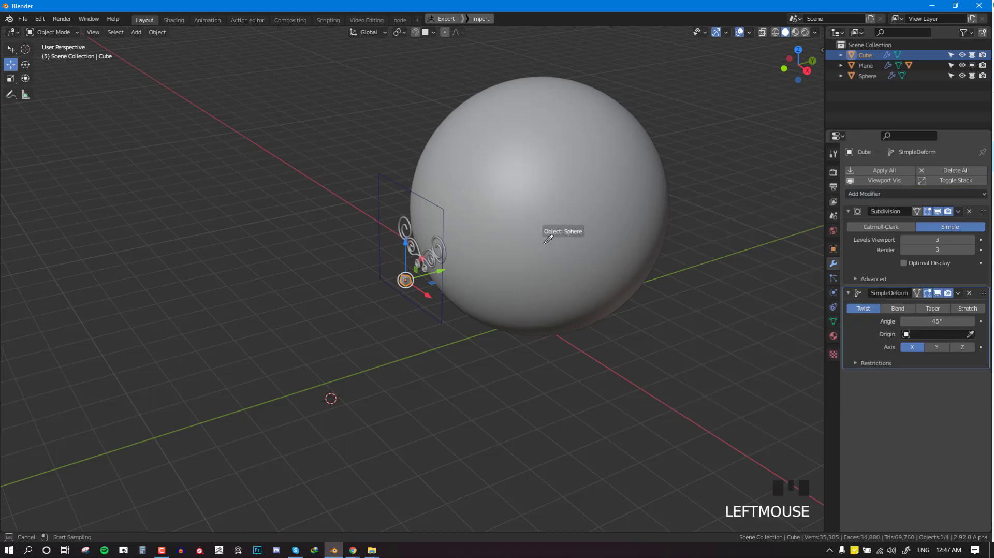
pyautogui.click(551, 228)
pyautogui.hotkey('ctrl', 'z')
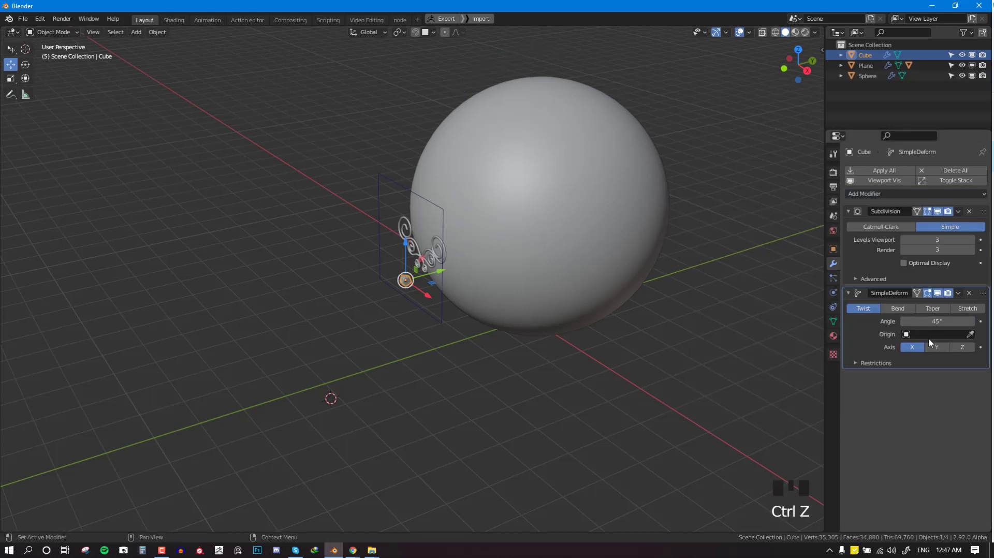
pyautogui.click(970, 293)
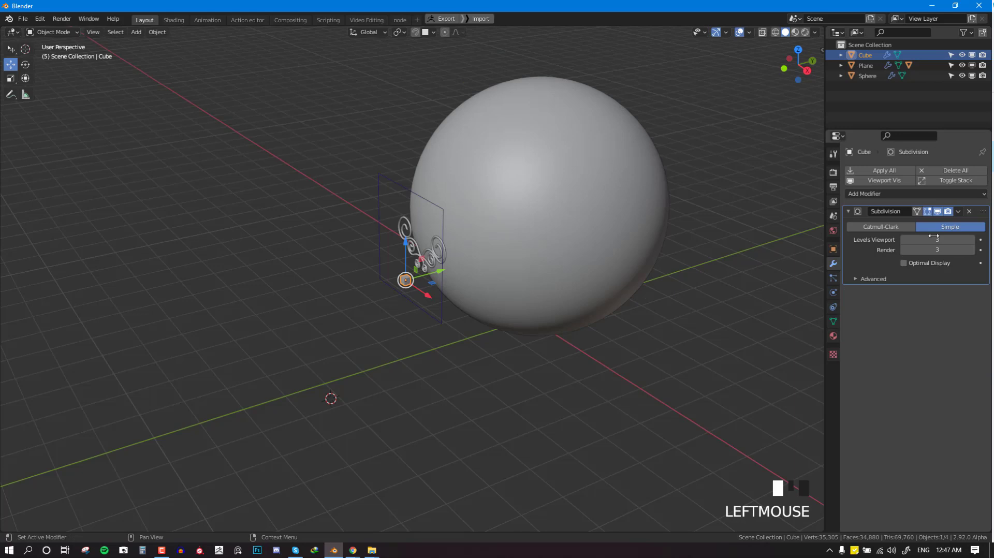
# Step: Add a Surface Deform modifier to the cube with Plane as its target and bind it
pyautogui.click(910, 195)
pyautogui.click(871, 371)
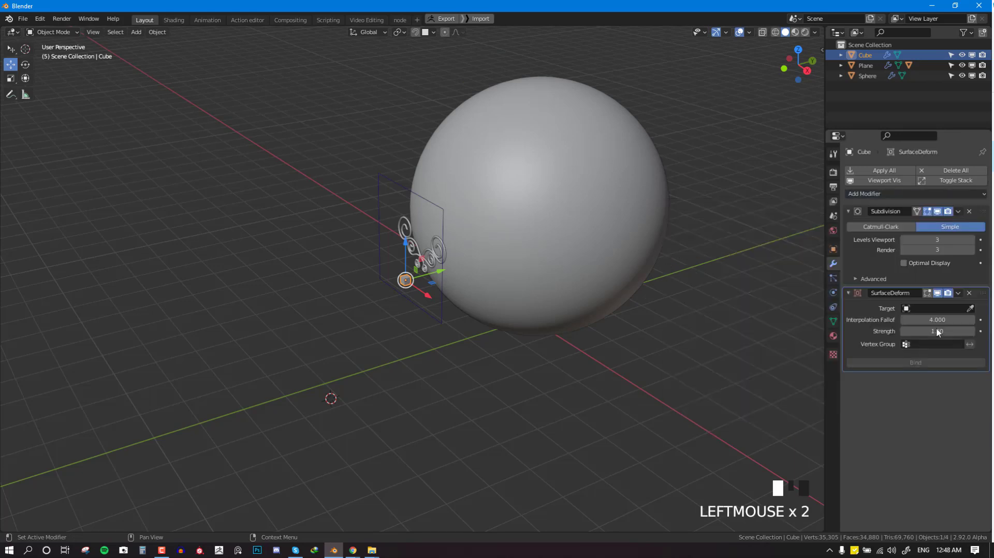
pyautogui.click(971, 308)
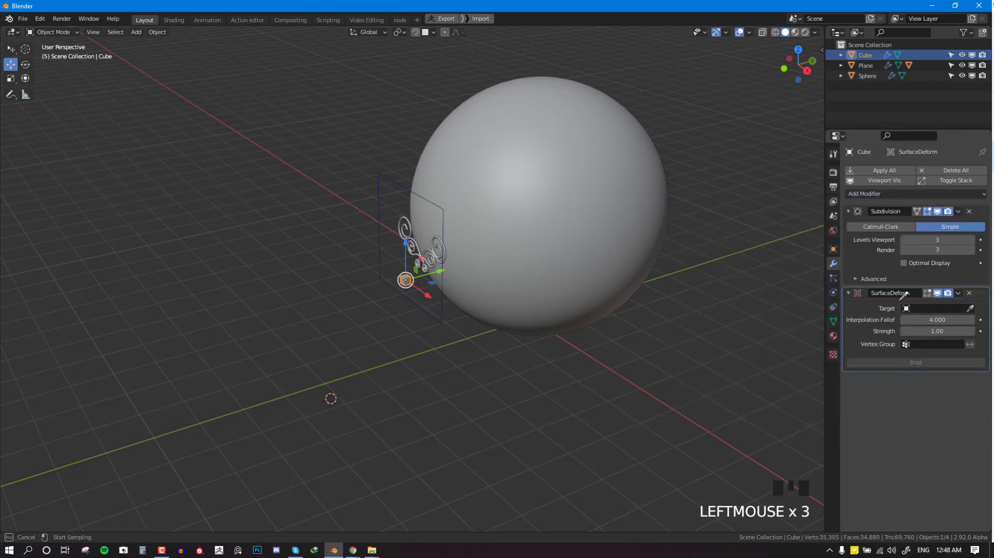
pyautogui.click(383, 230)
pyautogui.click(921, 362)
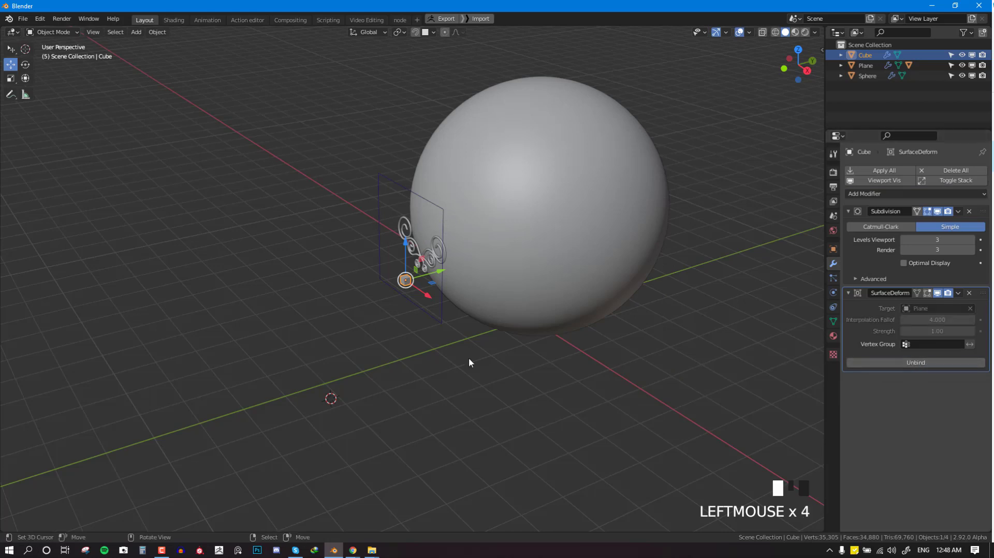
# Step: Turn the plane's Shrinkwrap modifier back on in the viewport so the ornament and cube wrap toward the sphere
pyautogui.rightClick(440, 317)
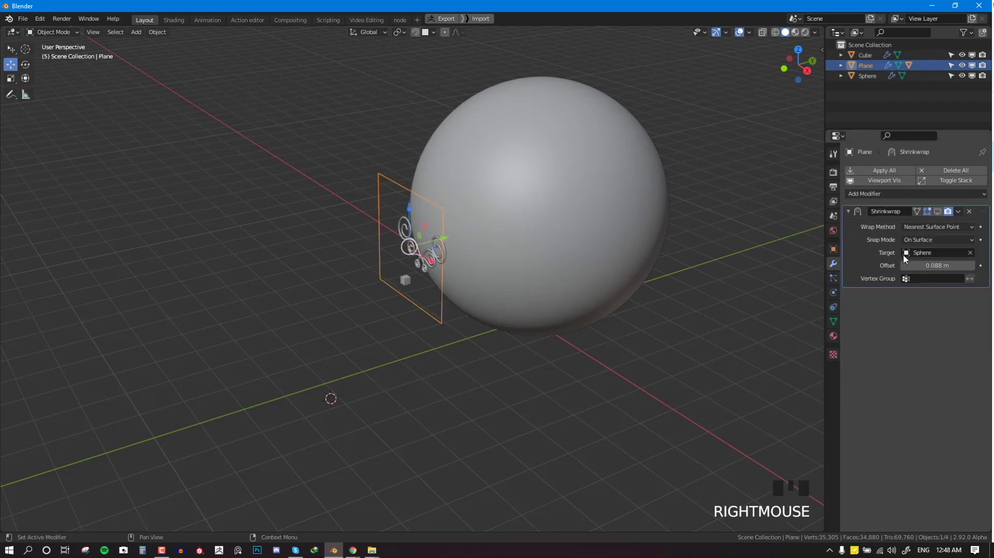
pyautogui.click(937, 212)
pyautogui.scroll(6, 422, 330)
pyautogui.hotkey('alt', 'a')
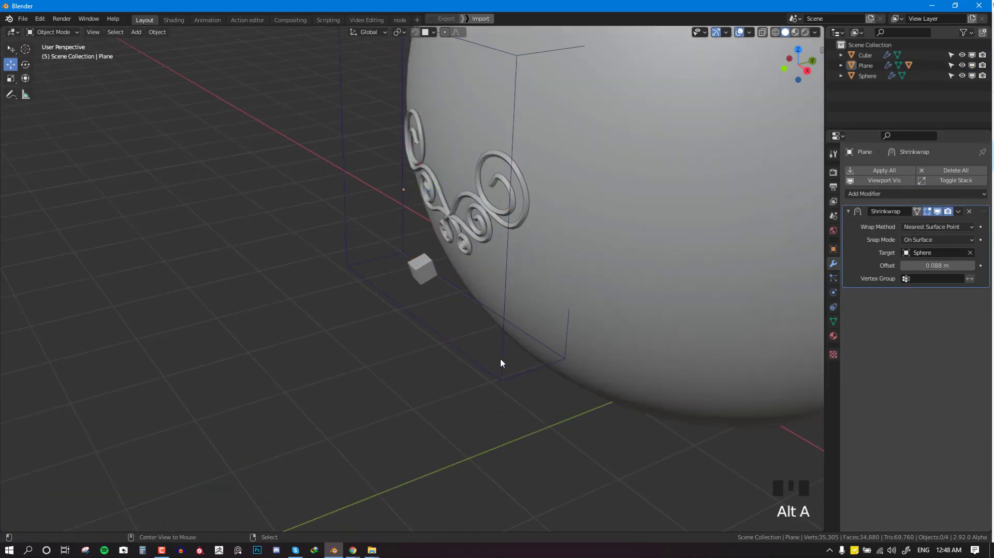
pyautogui.moveTo(501, 358); pyautogui.dragTo(469, 255, button='middle')
# Step: Set the transform orientation to Local and move the cube along its local Y axis onto the sphere's surface
pyautogui.rightClick(397, 259)
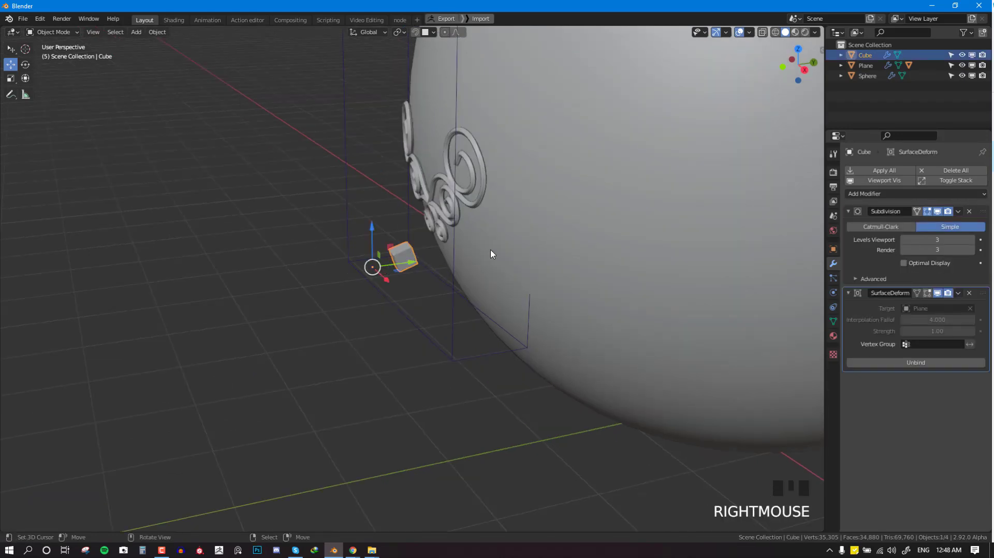
pyautogui.click(369, 33)
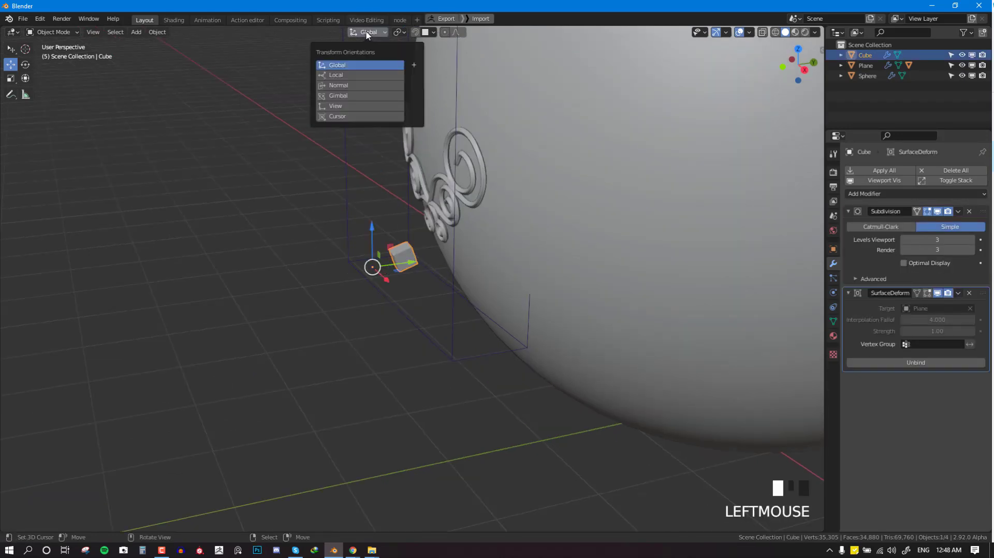
pyautogui.click(355, 86)
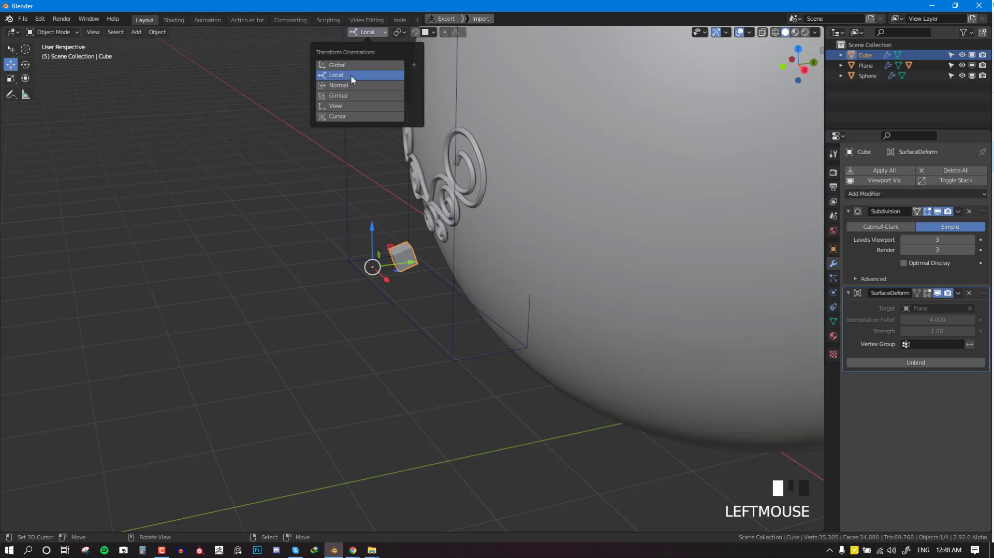
pyautogui.moveTo(411, 263); pyautogui.dragTo(444, 251)
pyautogui.scroll(5, 568, 248)
pyautogui.hotkey('alt', 'a')
# Step: Nudge the cube about -0.016 m along its local X axis beneath the ornament and check the placement in front view
pyautogui.moveTo(567, 247); pyautogui.dragTo(694, 243, button='middle')
pyautogui.keyDown('shift'); pyautogui.moveTo(553, 153); pyautogui.dragTo(563, 263, button='middle'); pyautogui.keyUp('shift')
pyautogui.scroll(-7, 545, 277)
pyautogui.moveTo(482, 298); pyautogui.dragTo(476, 291)
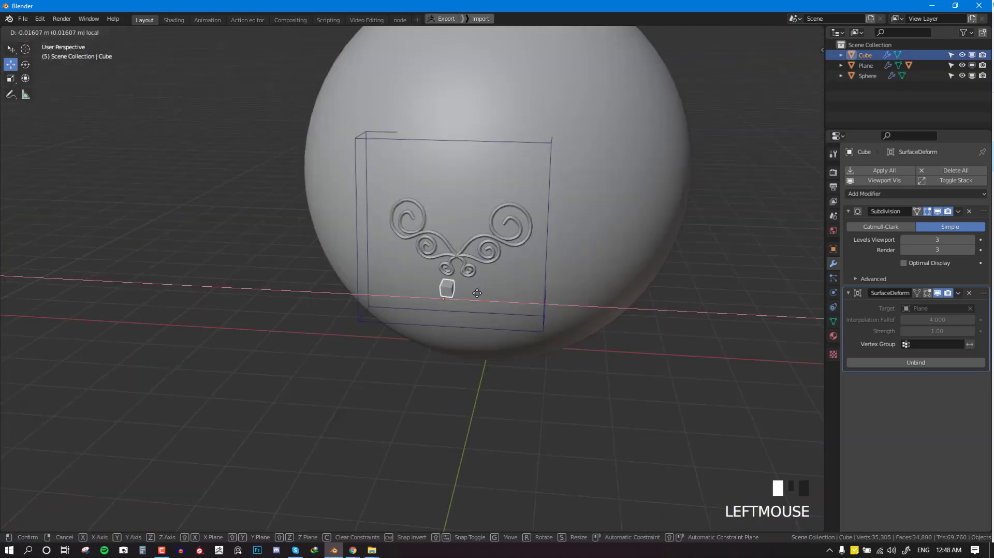
pyautogui.scroll(-2, 540, 260)
pyautogui.scroll(1, 540, 259)
pyautogui.hotkey('alt', 'a')
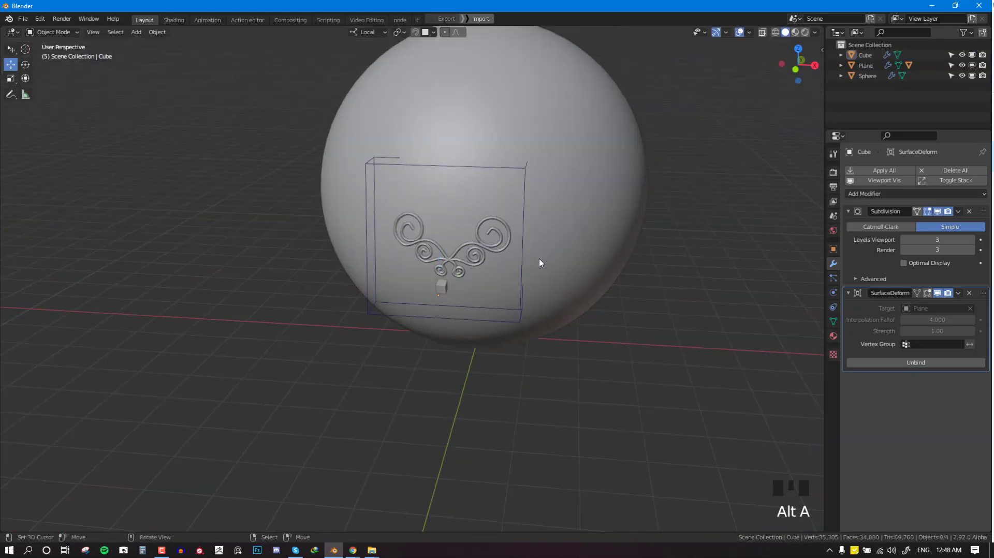
pyautogui.press('KP_1')
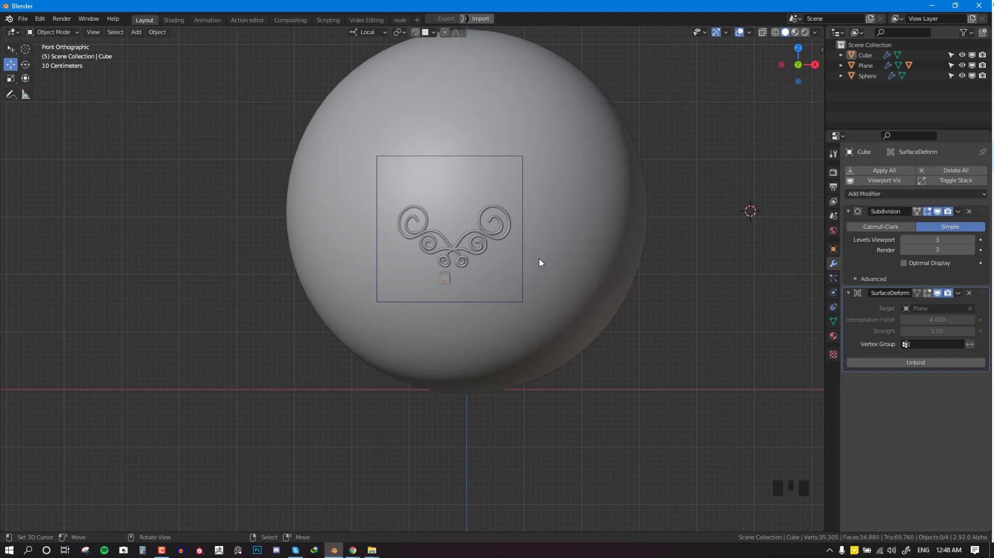
# Step: Try moving the scroll ornament upward relative to the sphere twice, undoing each move
pyautogui.rightClick(471, 251)
pyautogui.moveTo(451, 212); pyautogui.dragTo(482, 135)
pyautogui.moveTo(483, 136); pyautogui.dragTo(425, 202, button='middle')
pyautogui.hotkey('ctrl', 'z')
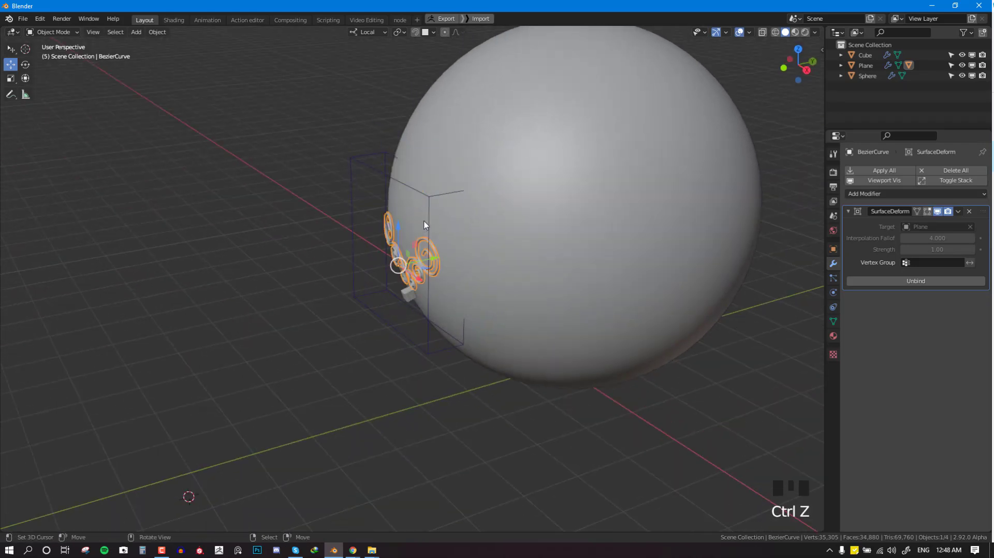
pyautogui.moveTo(404, 238); pyautogui.dragTo(406, 205)
pyautogui.hotkey('ctrl', 'z')
pyautogui.scroll(-5, 399, 269)
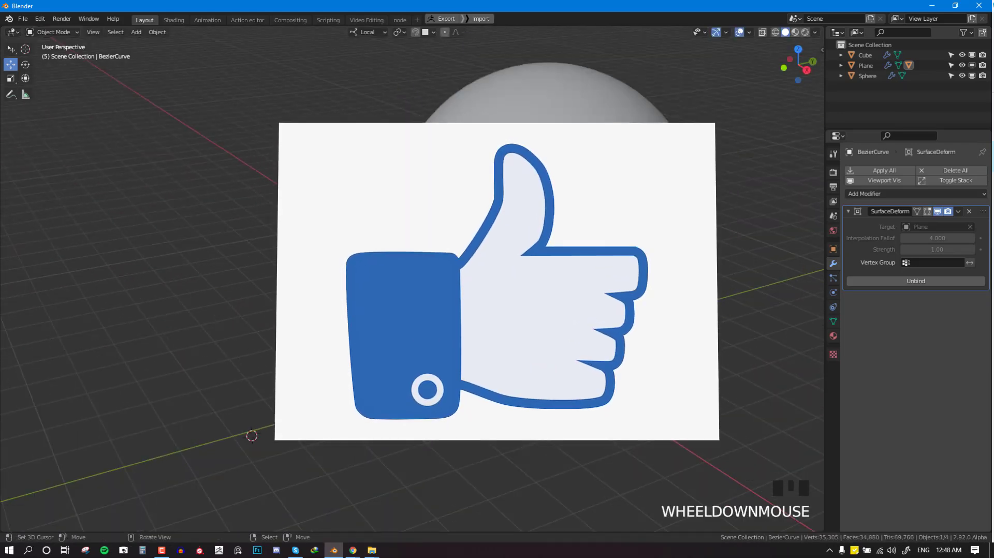